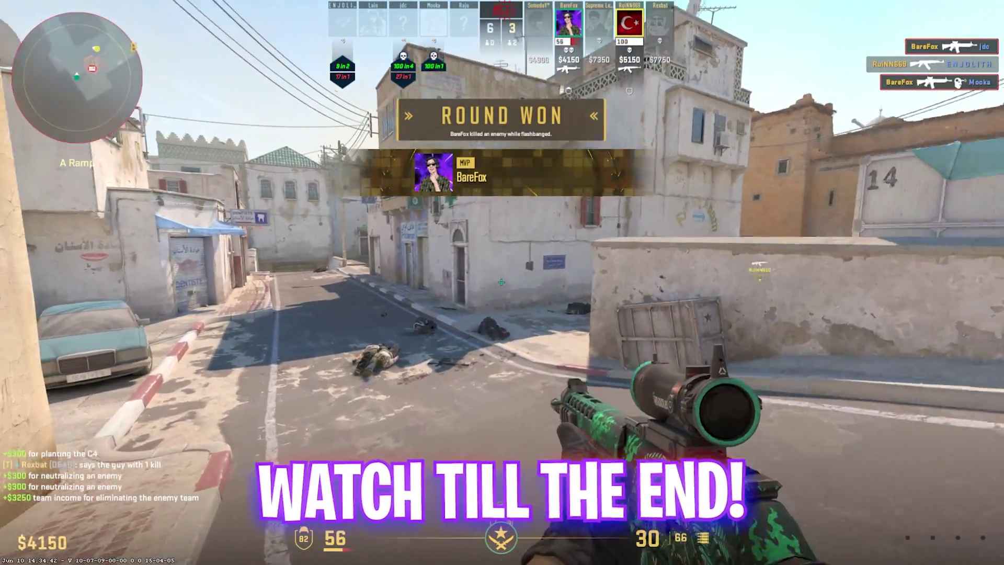
Scope in with the sniper rifle to play out the round before leaving CS2
right_click(502, 283)
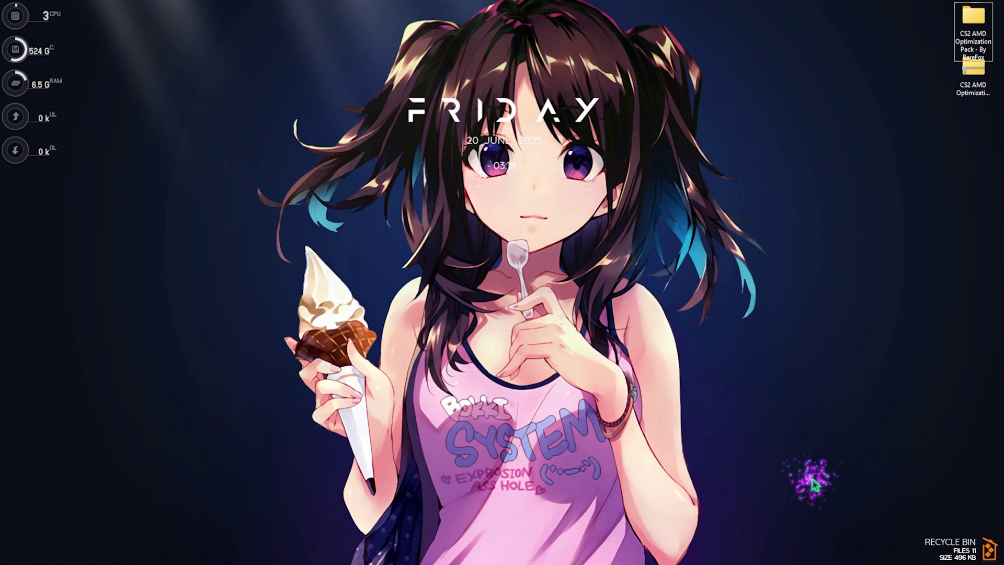
Launch the Windows Settings app from the Start search
key(super)
text(steam)
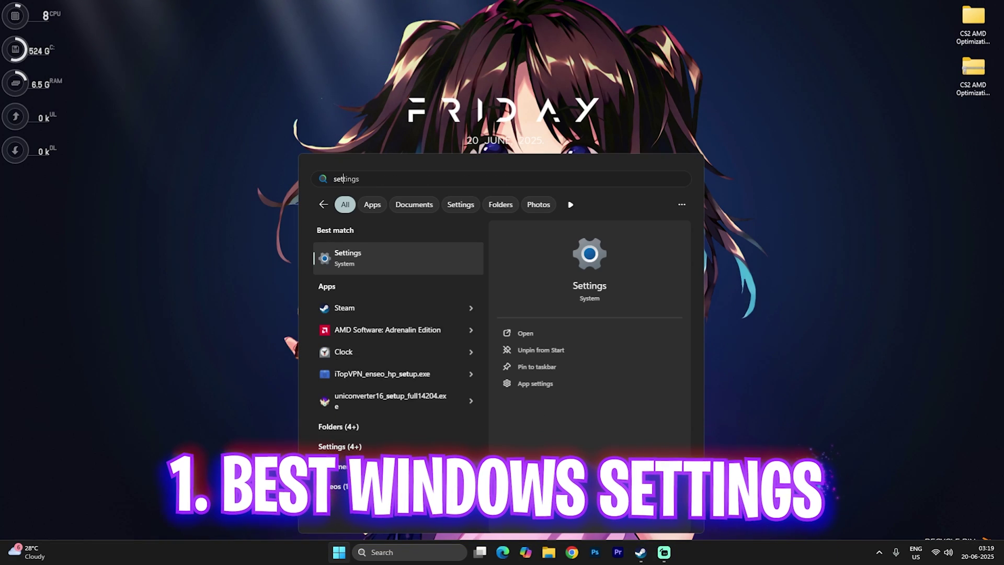
key(Return)
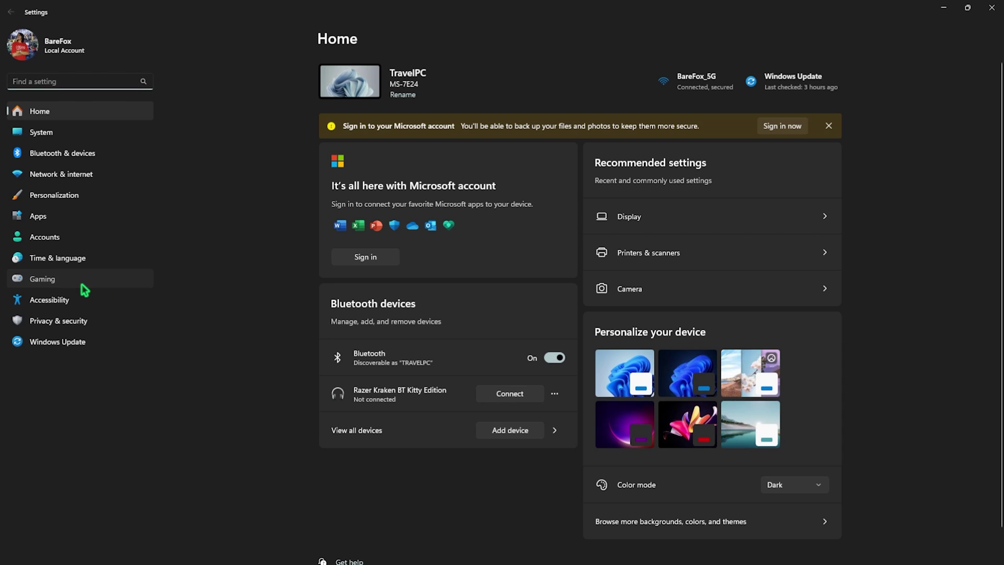
Verify Game Bar controller access is off and Game Mode is on, then go to Graphics
click(84, 289)
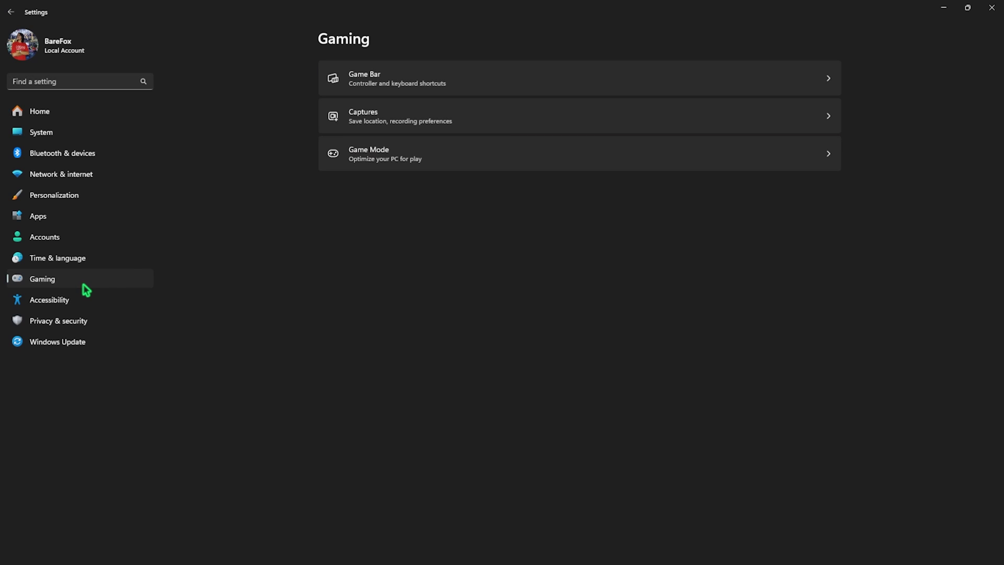
click(390, 89)
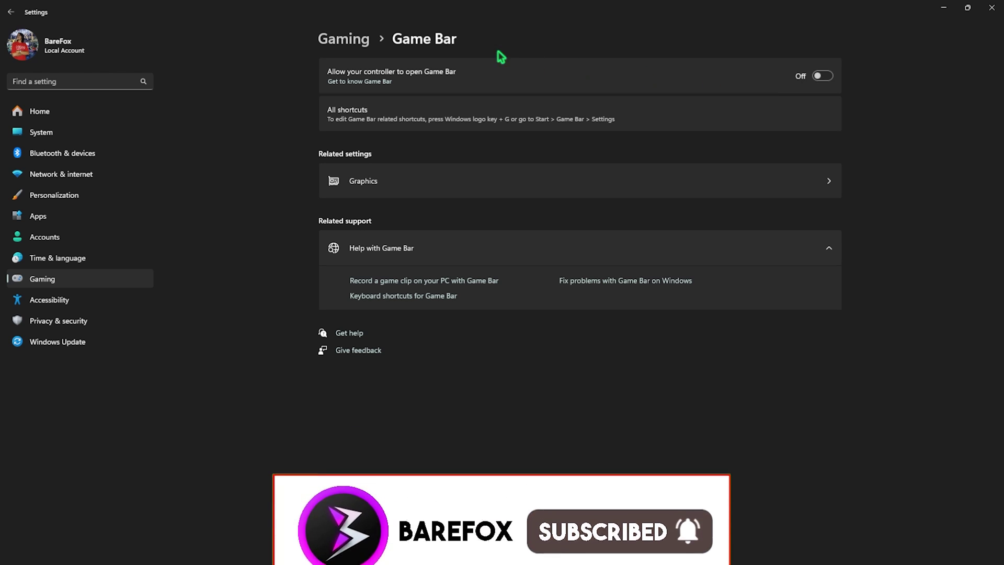
click(361, 40)
click(399, 153)
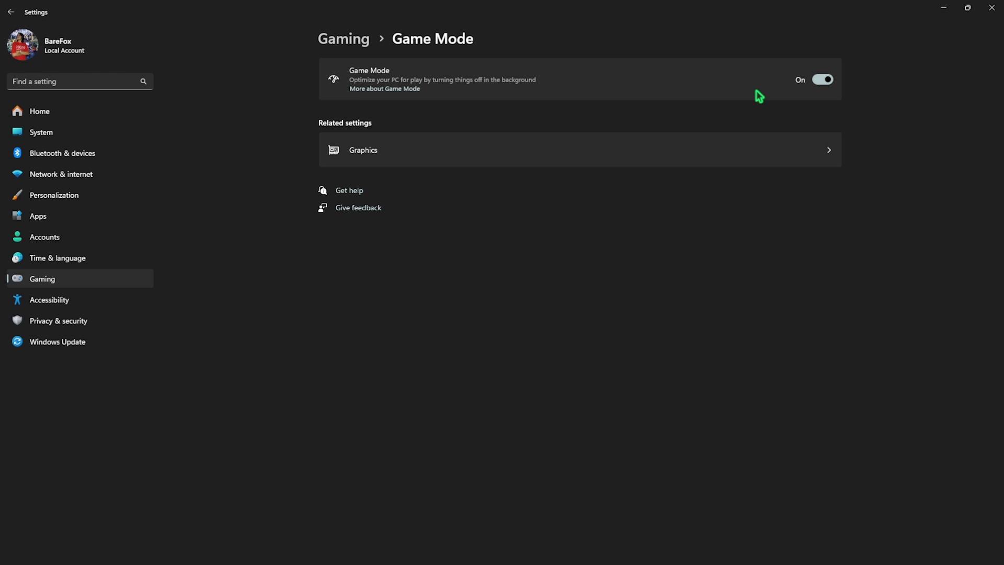
click(375, 153)
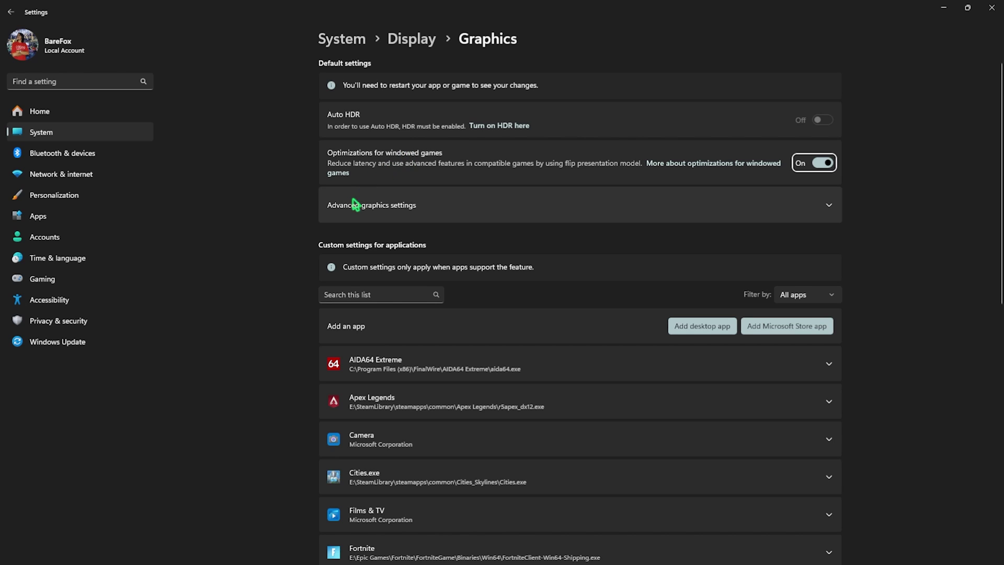
Under Advanced graphics settings, keep AMD Radeon RX 6600 XT as default high performance GPU
click(371, 211)
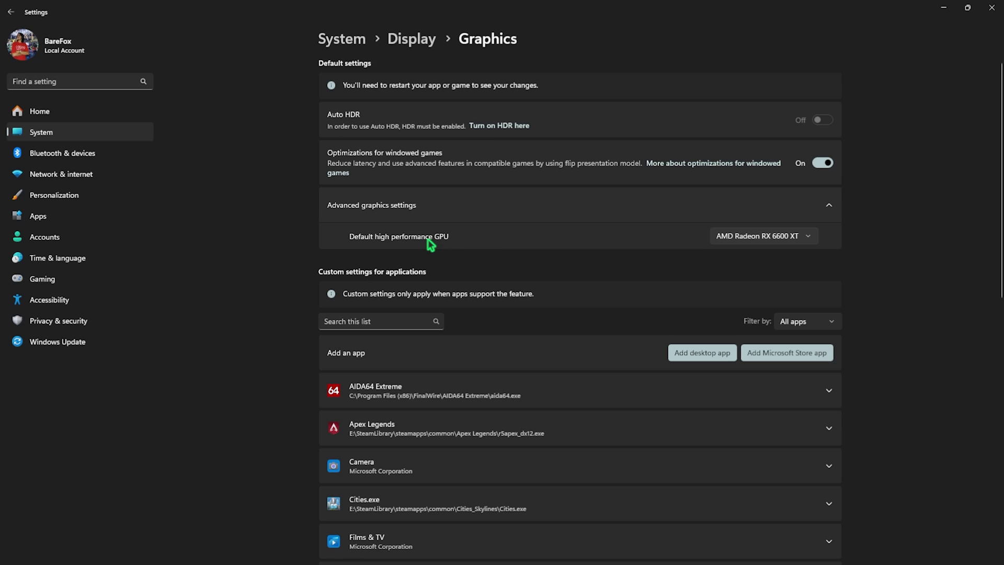
click(774, 238)
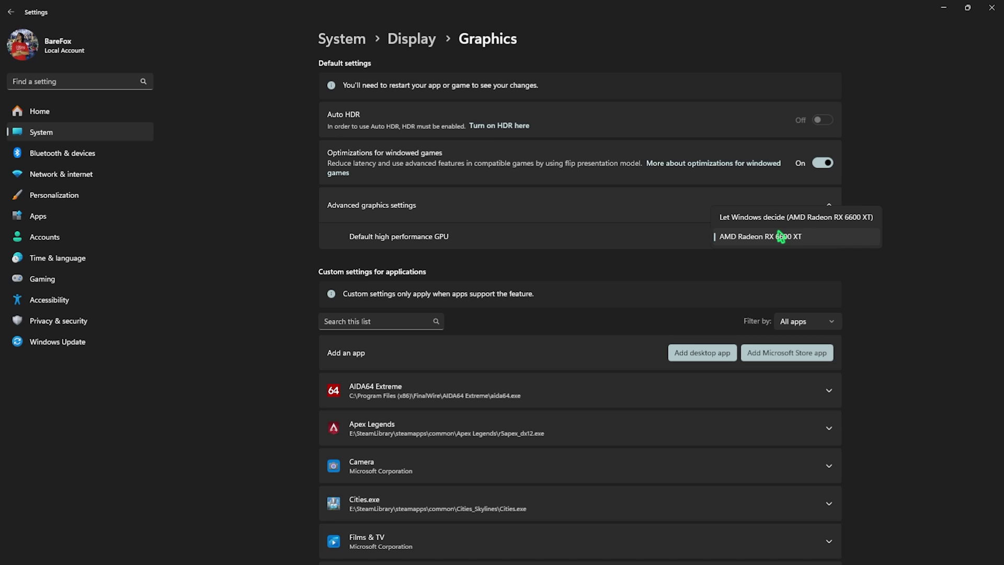
click(780, 238)
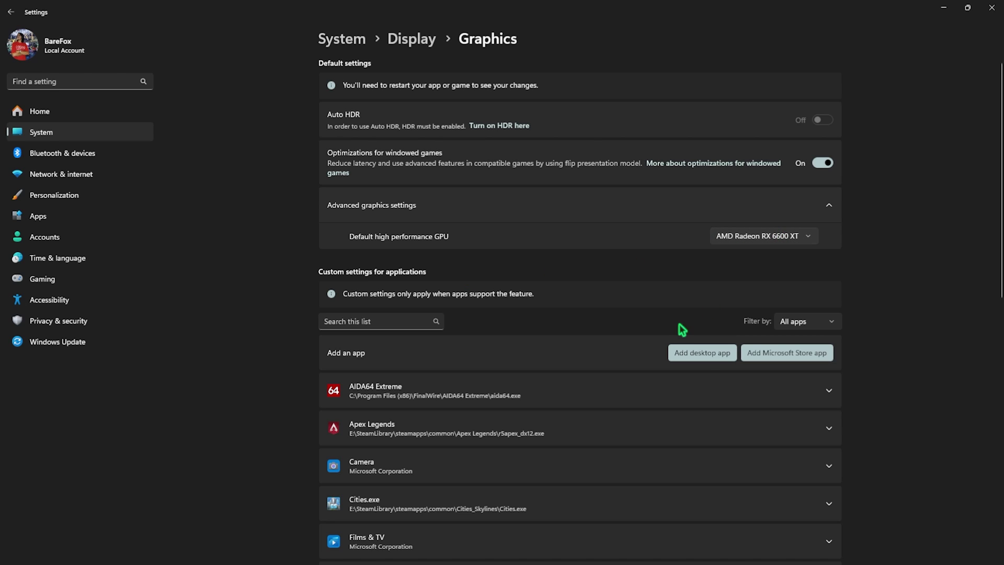
Add cs2.exe from Counter-Strike Global Offensive\game\bin\win64 to the graphics app list
click(701, 358)
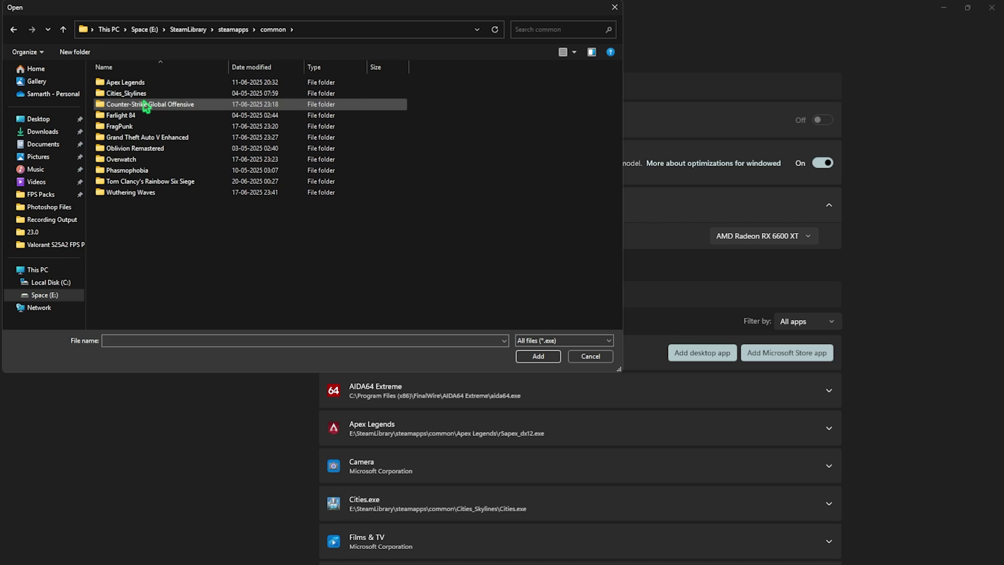
double_click(144, 101)
double_click(122, 83)
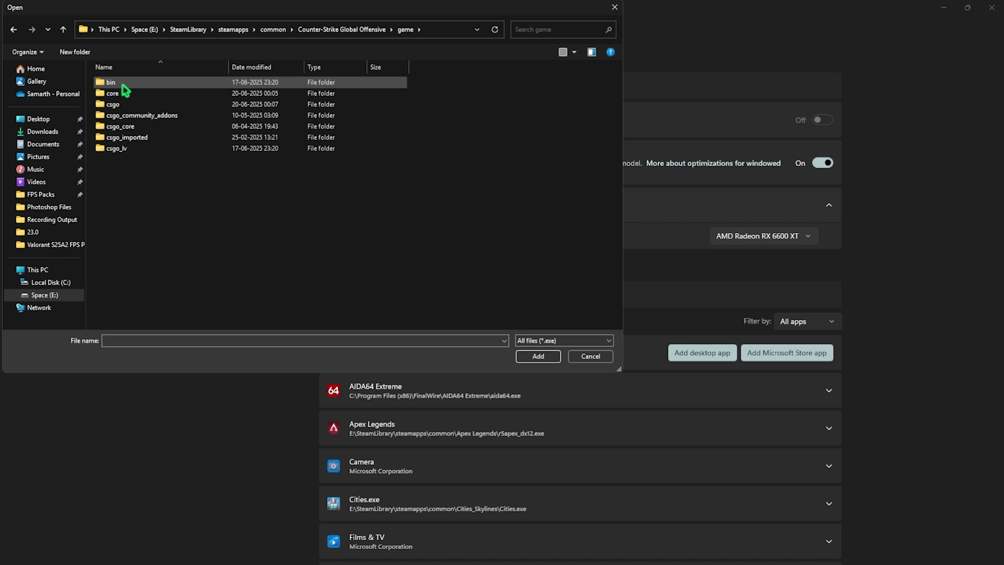
double_click(123, 84)
double_click(123, 84)
click(119, 105)
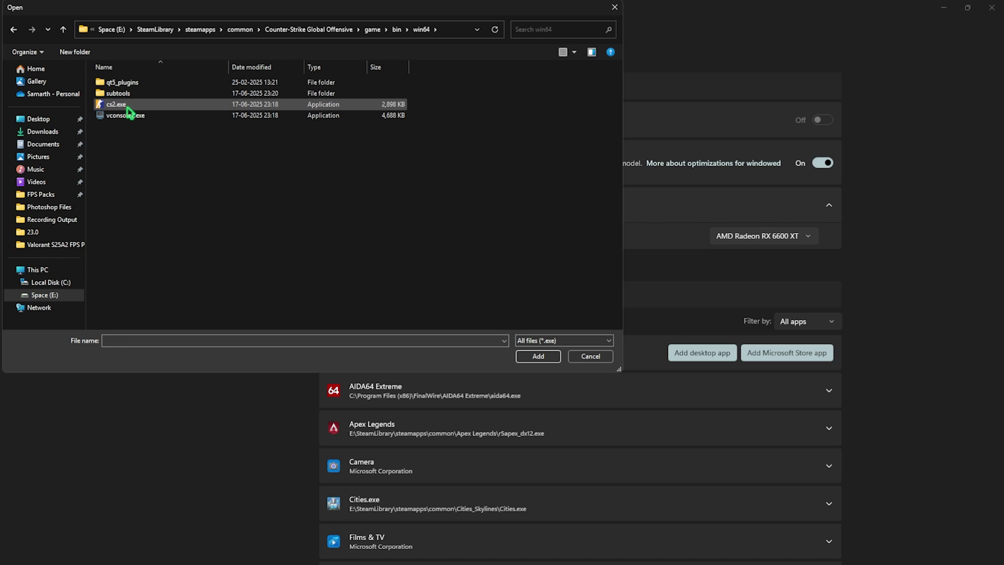
click(538, 356)
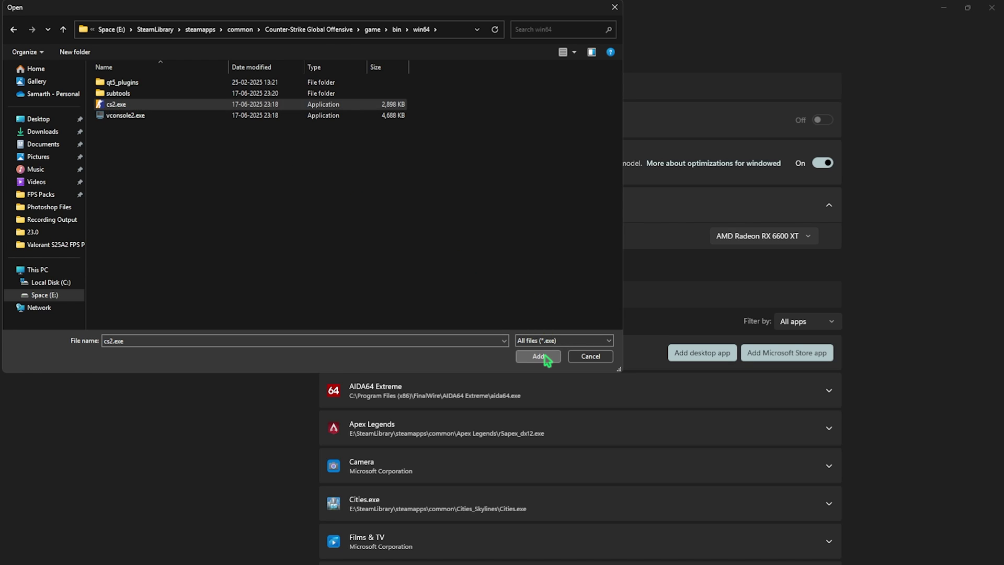
Set cs2.exe's GPU preference to High Performance
scroll(383, 374, down, 5)
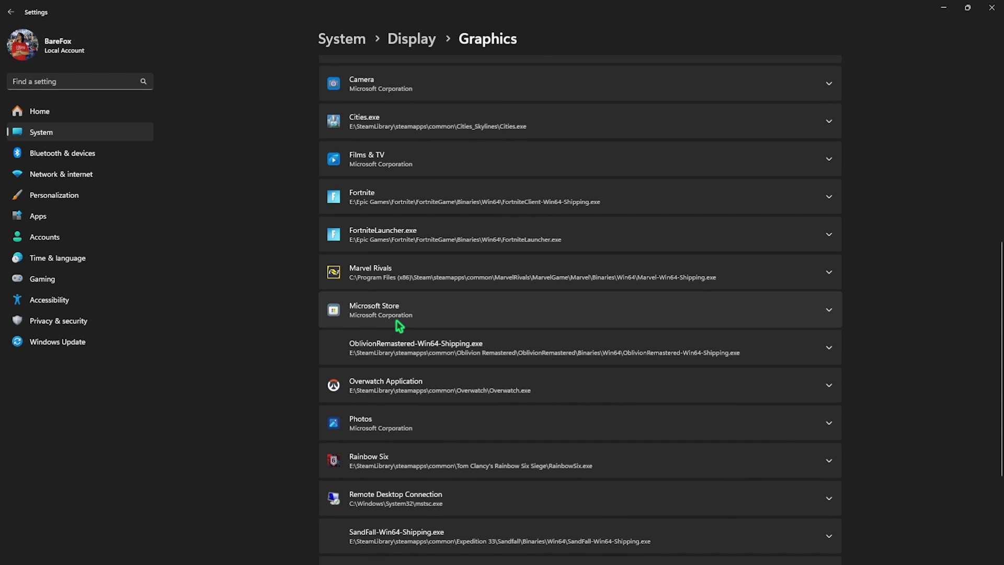
scroll(396, 325, down, 3)
click(389, 484)
scroll(398, 421, down, 2)
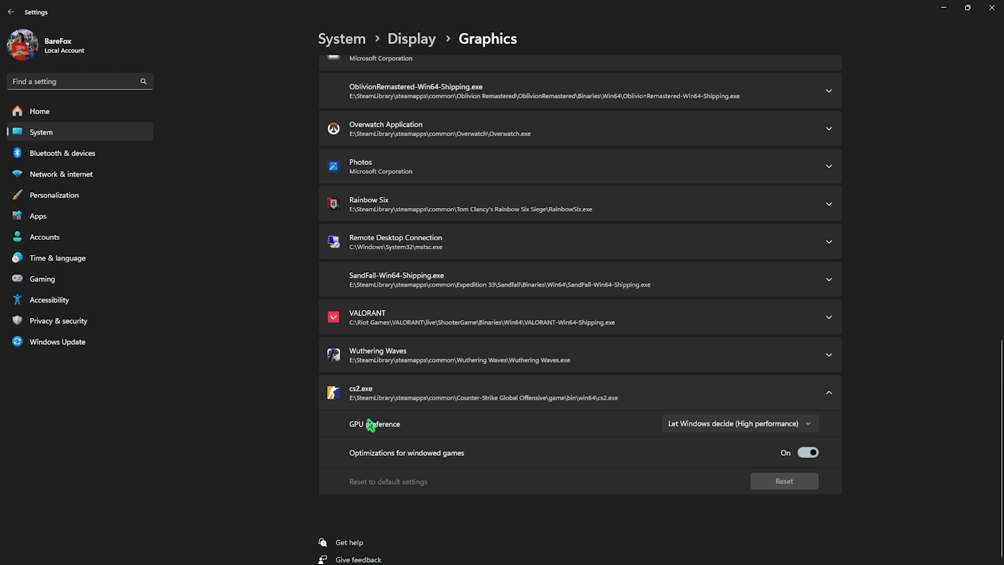
click(746, 424)
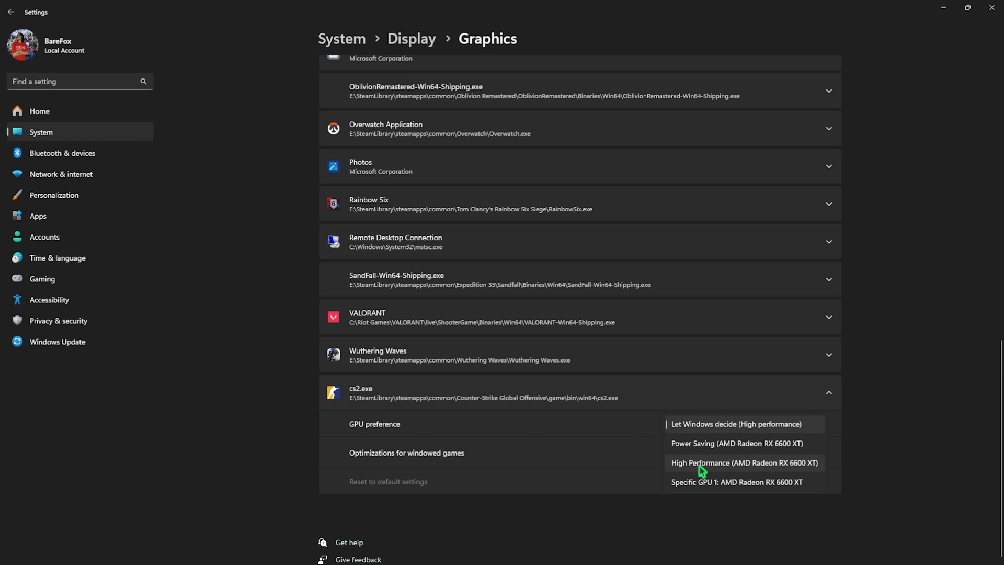
click(702, 469)
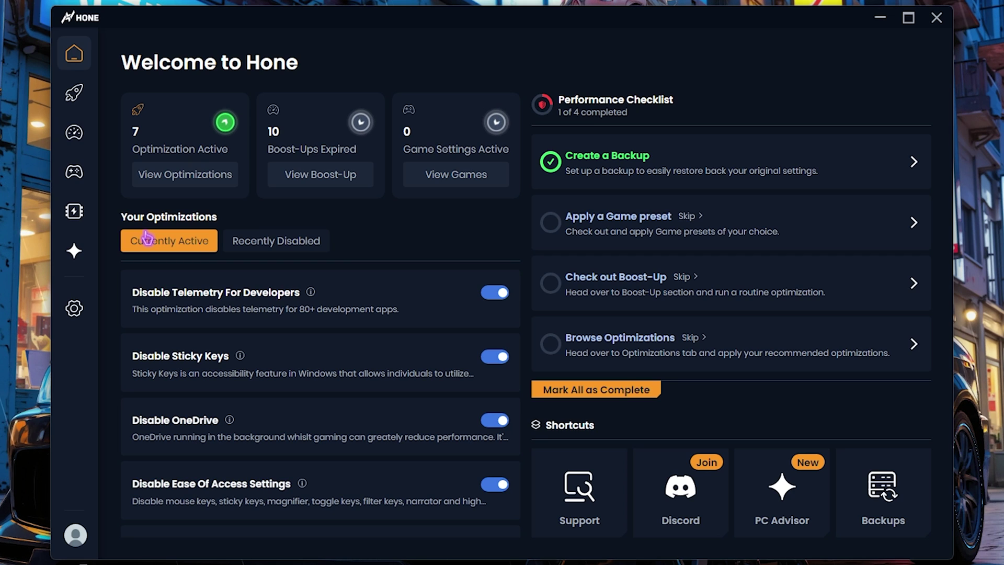
Look over the existing System Backup, then go to the Optimizations list
click(589, 163)
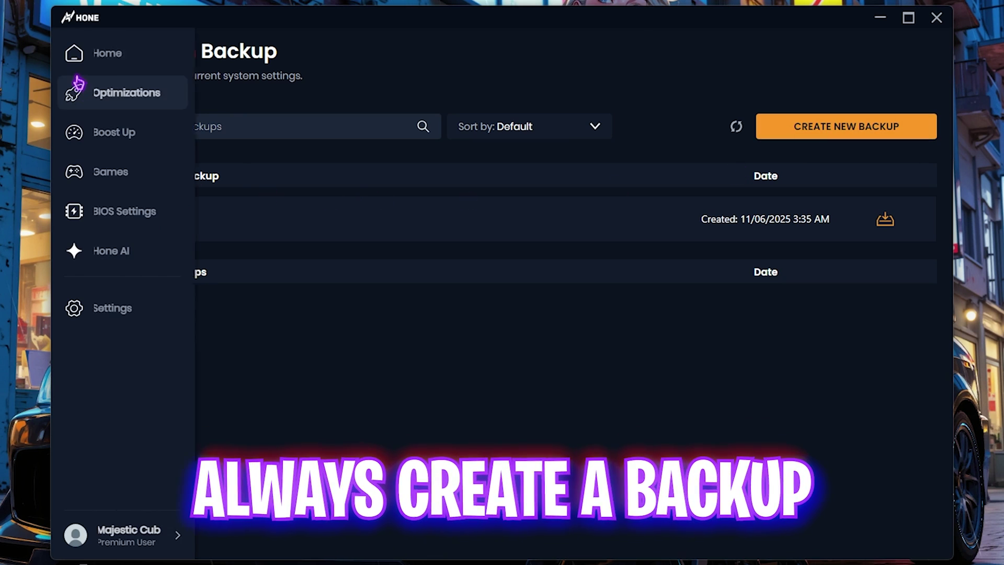
click(102, 92)
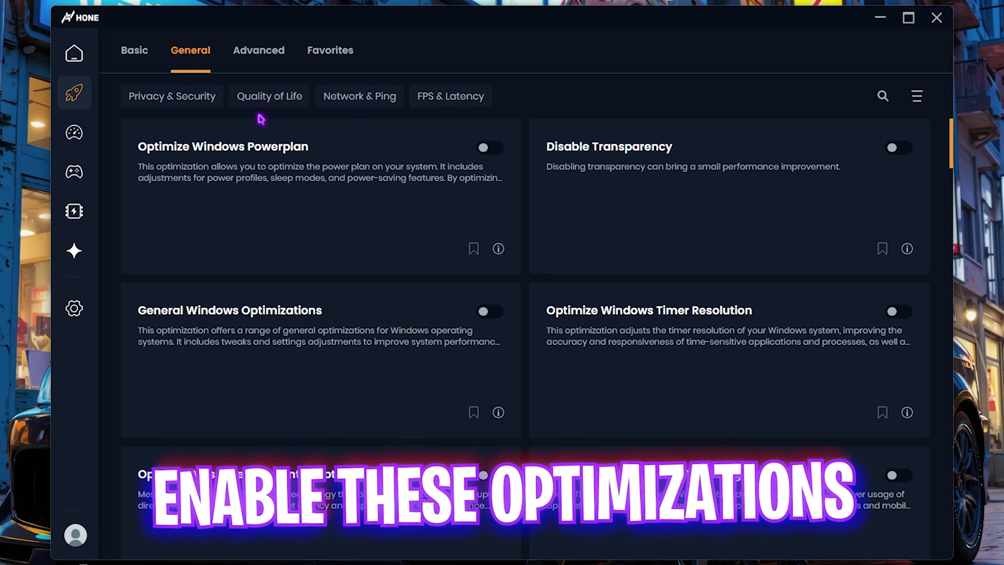
Enable Powerplan, Transparency, General Windows, Timer Resolution, GameBar and Hibernation optimizations
click(494, 151)
click(890, 153)
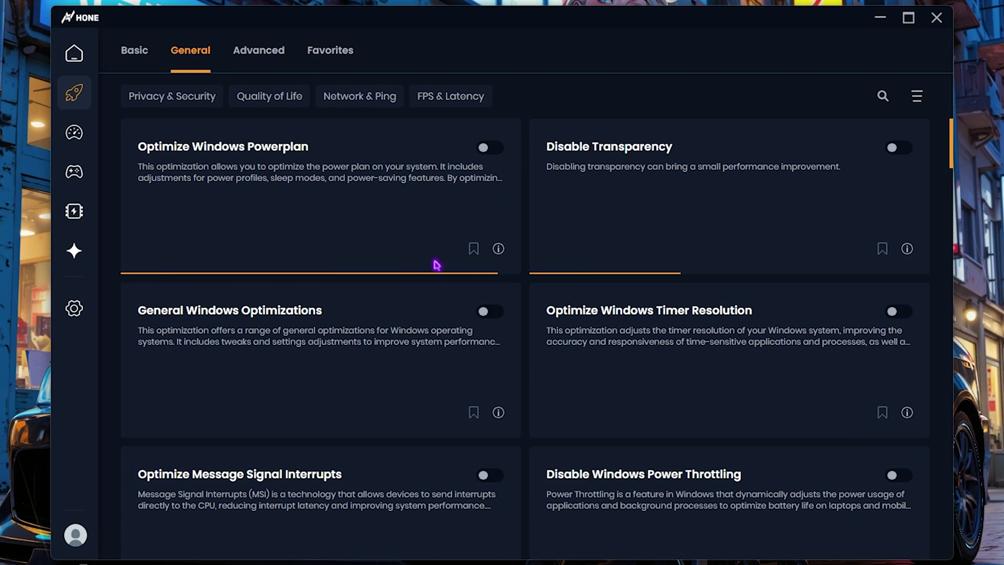
click(489, 312)
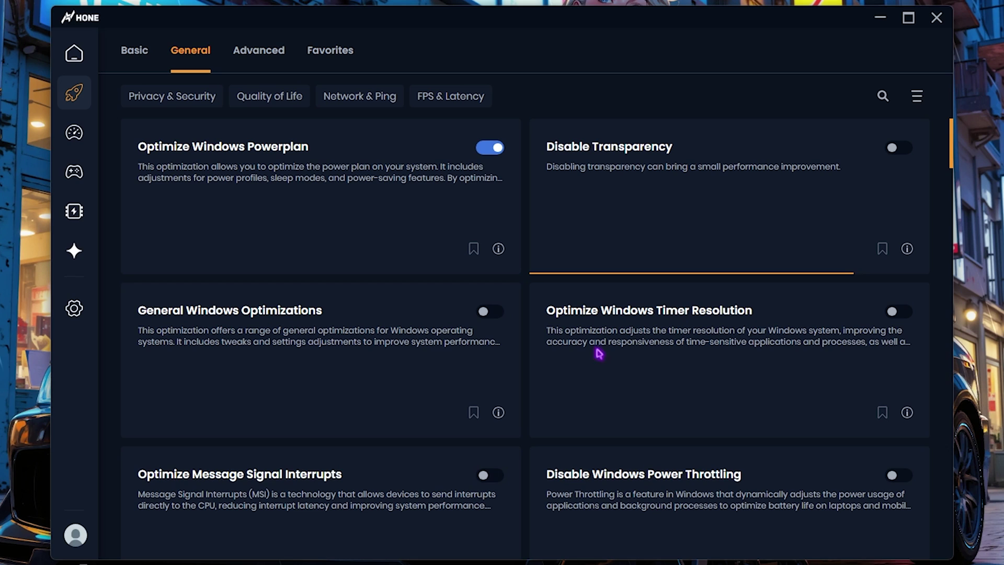
click(899, 313)
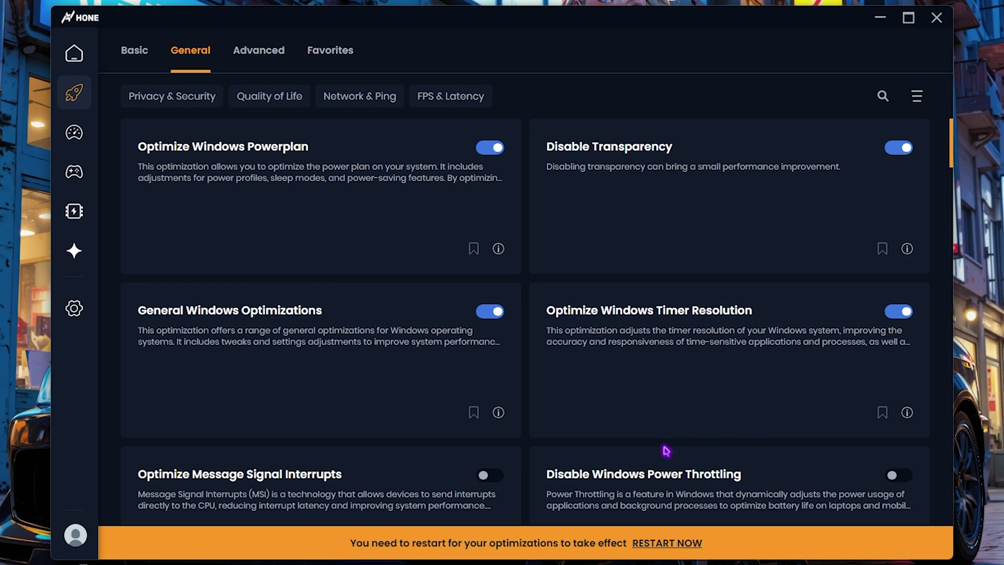
scroll(665, 451, down, 5)
click(485, 289)
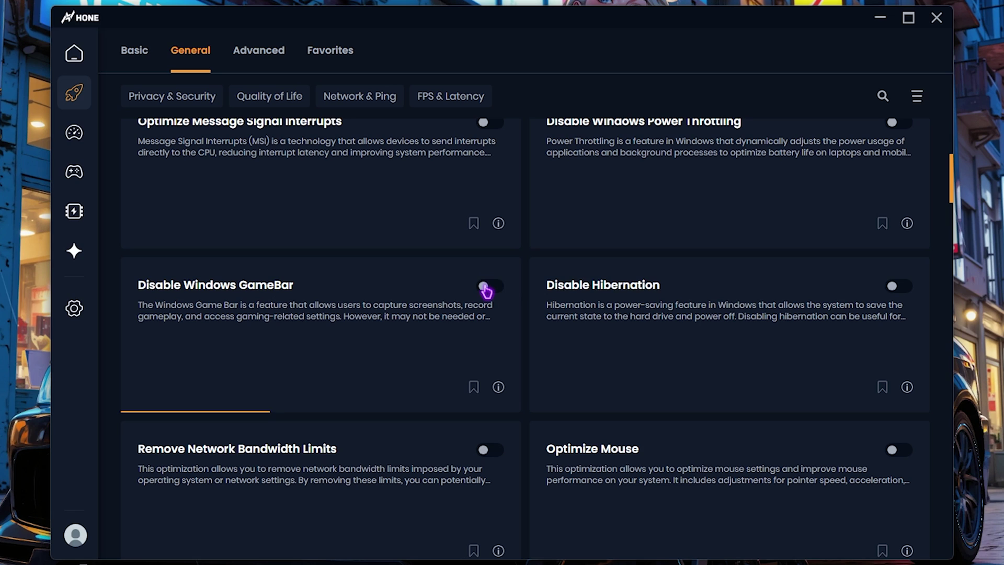
click(894, 286)
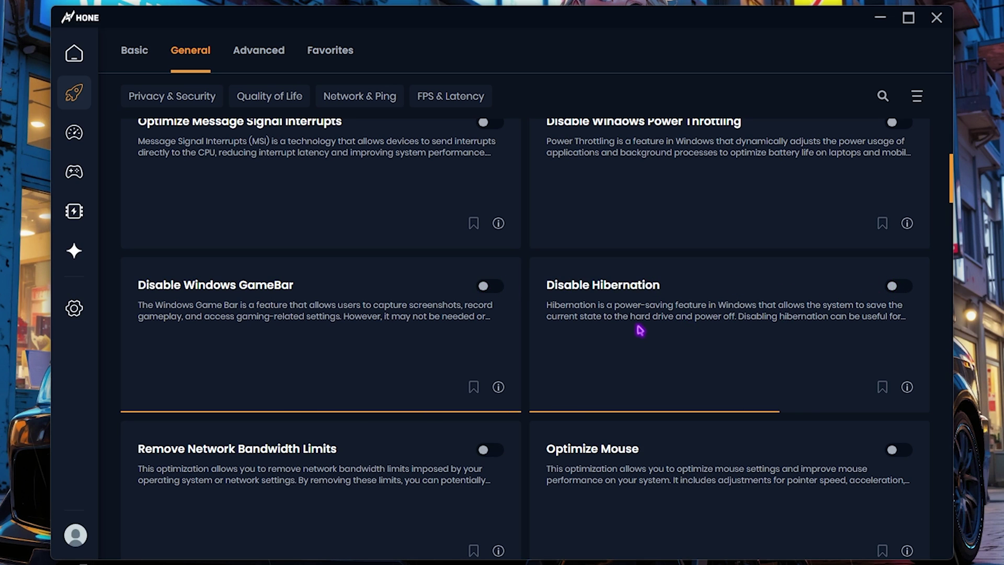
Enable Optimize Mouse, Gaming Optimizations and Optimize I/O Operations, then go to Games
scroll(641, 329, down, 4)
click(902, 175)
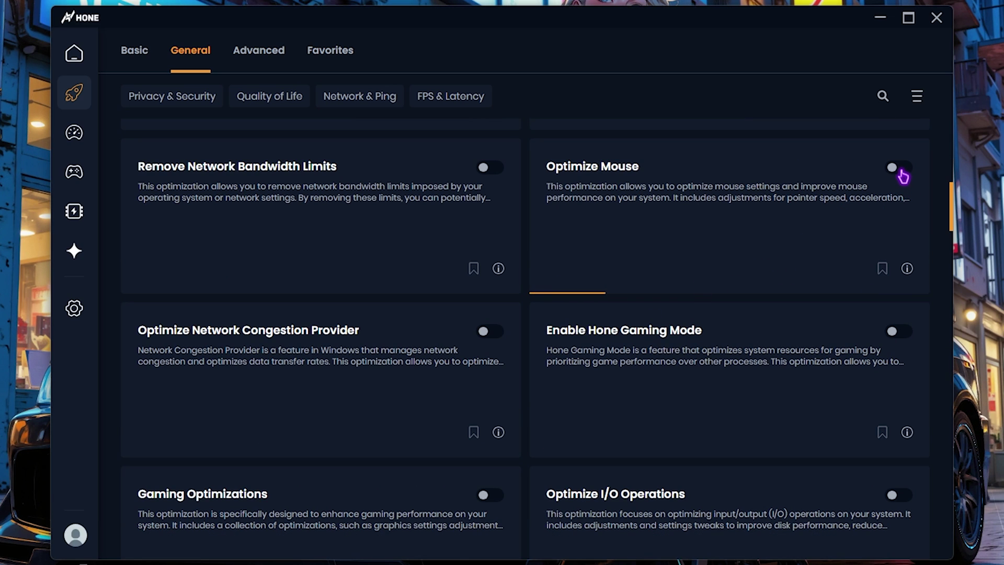
scroll(899, 175, down, 5)
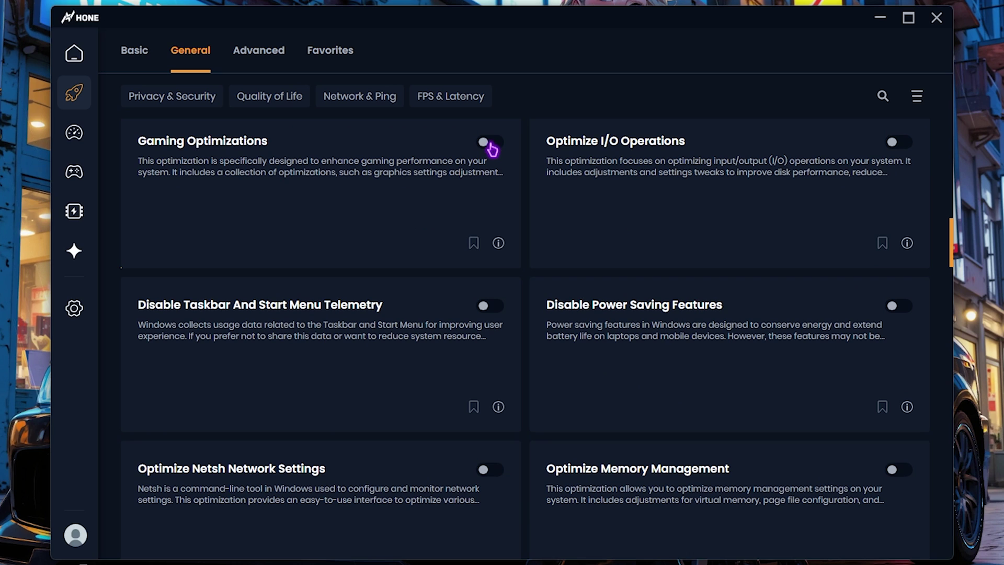
click(492, 149)
click(894, 153)
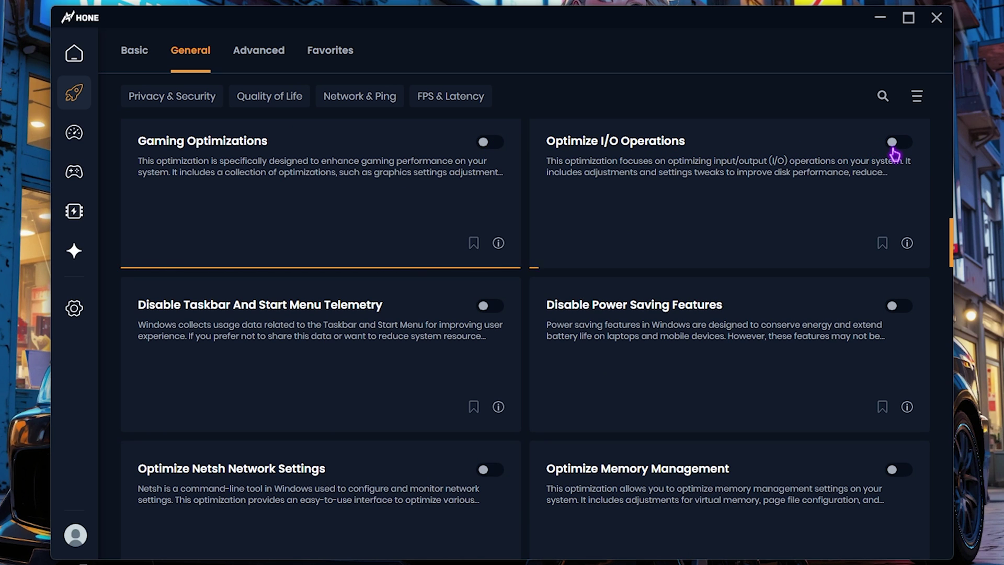
click(110, 173)
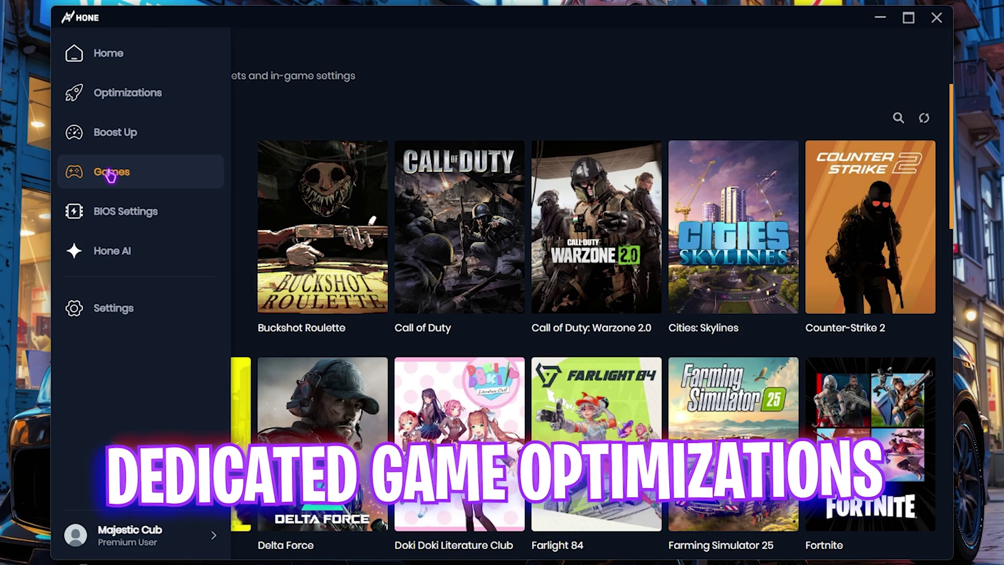
Activate the Performance preset for Counter-Strike 2 and close the completion message
scroll(380, 264, down, 1)
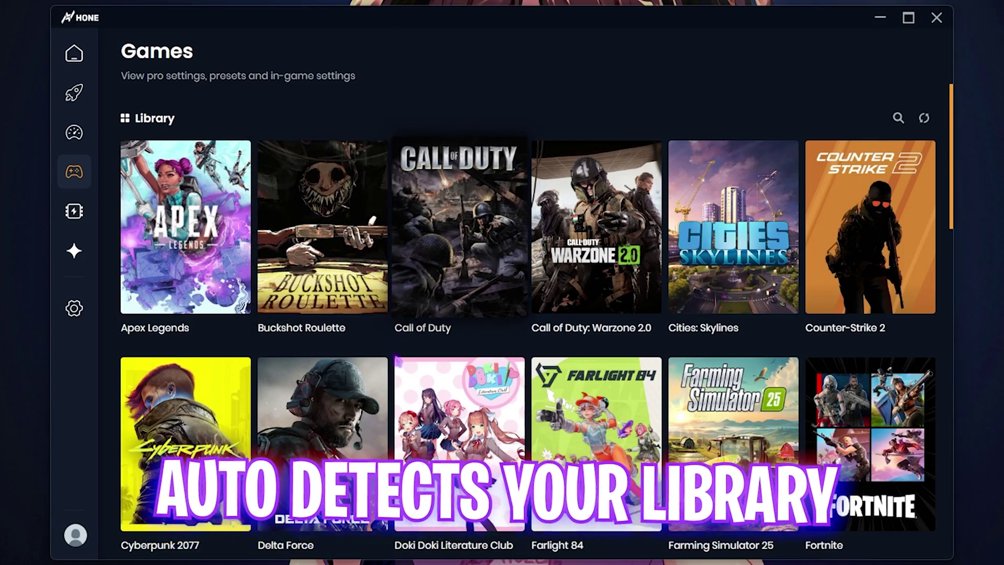
scroll(398, 366, down, 5)
scroll(400, 374, down, 3)
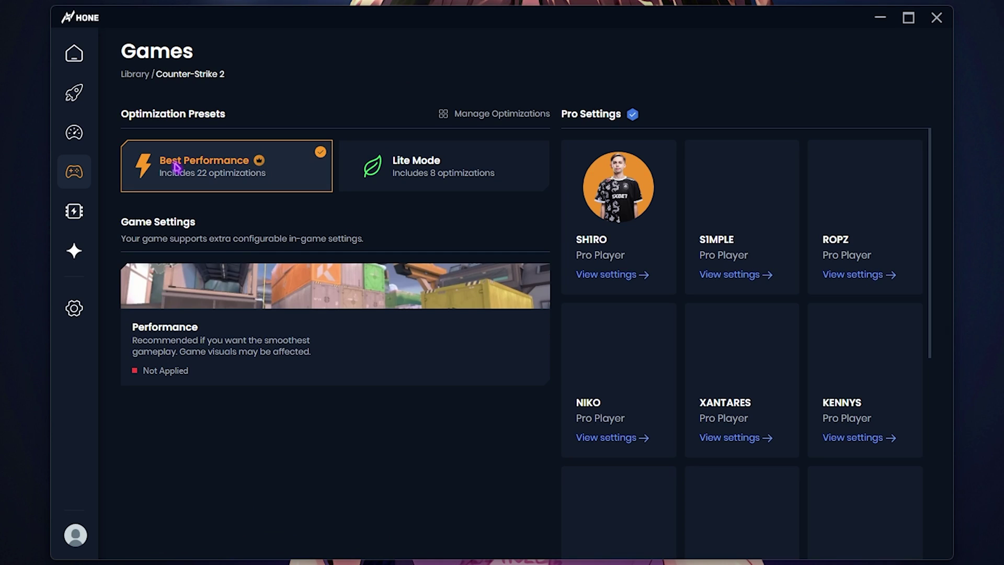
click(176, 167)
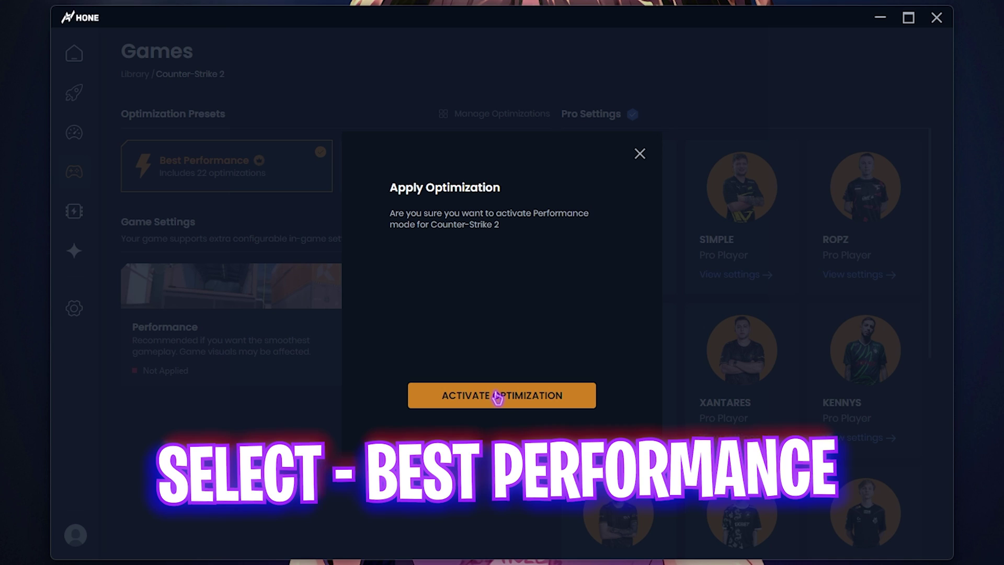
click(498, 399)
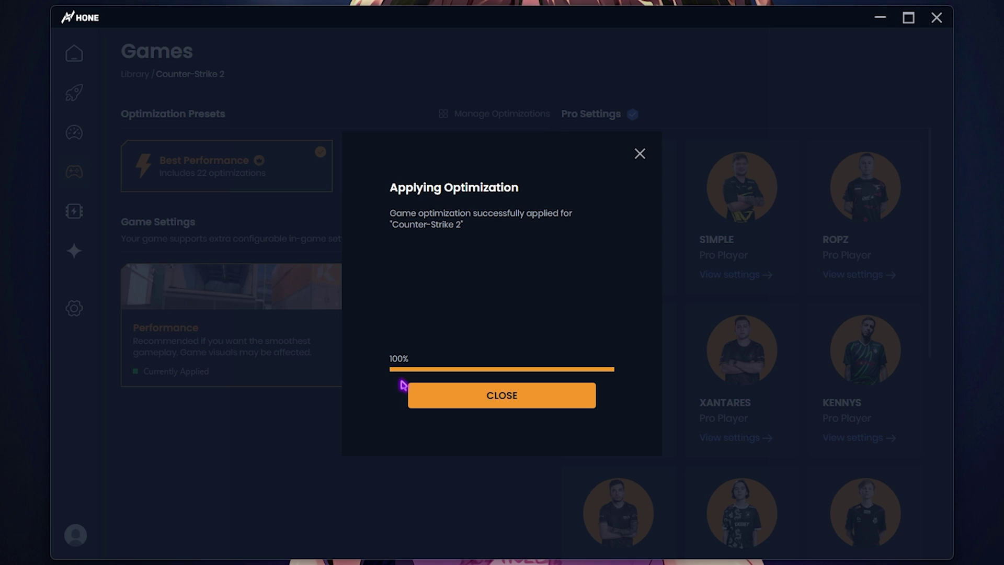
click(511, 401)
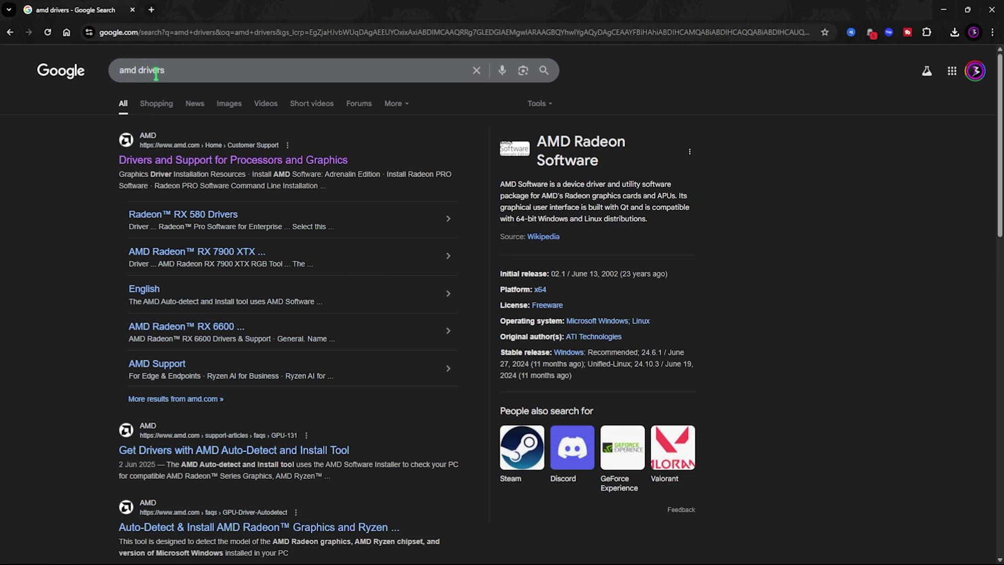
Open the 'Drivers and Support for Processors and Graphics' result on amd.com
click(141, 167)
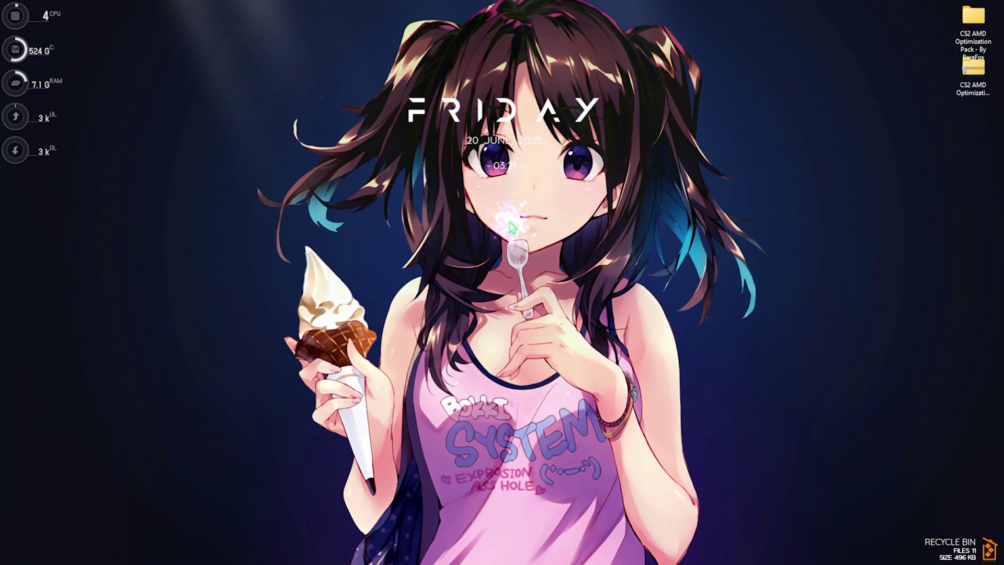
Launch AMD Software from the desktop menu and open Counter-Strike 2's gaming profile
right_click(242, 141)
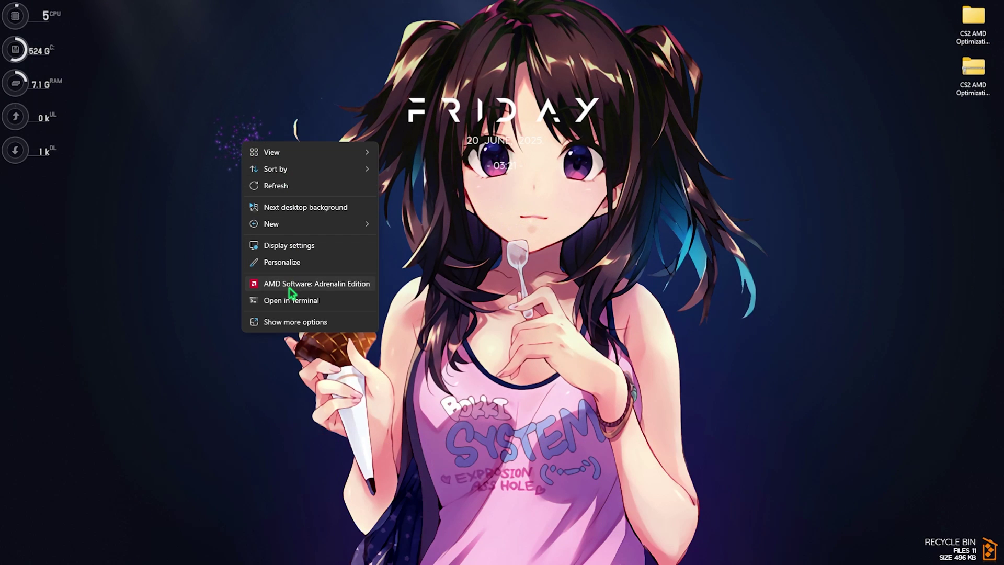
click(314, 289)
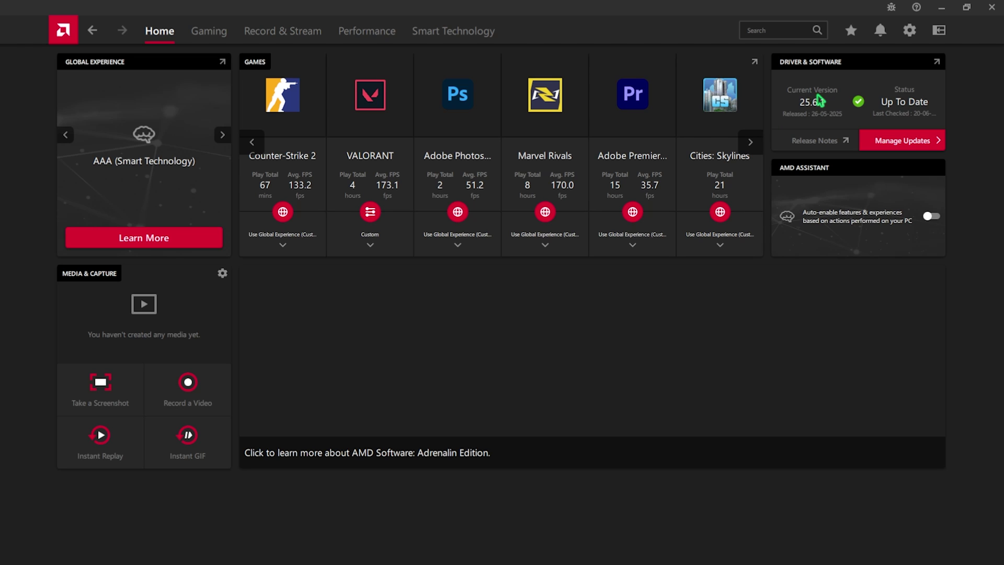
click(215, 37)
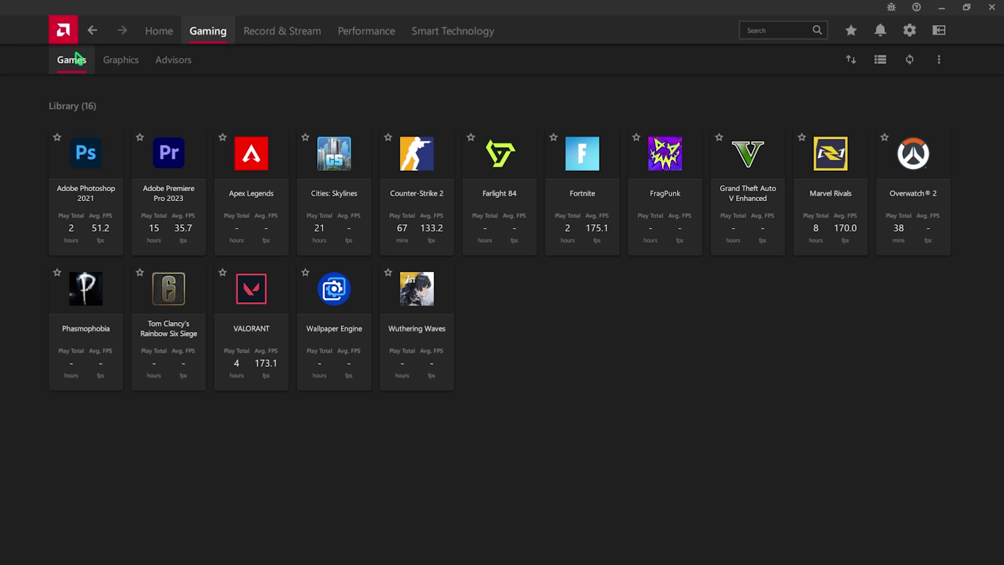
click(417, 167)
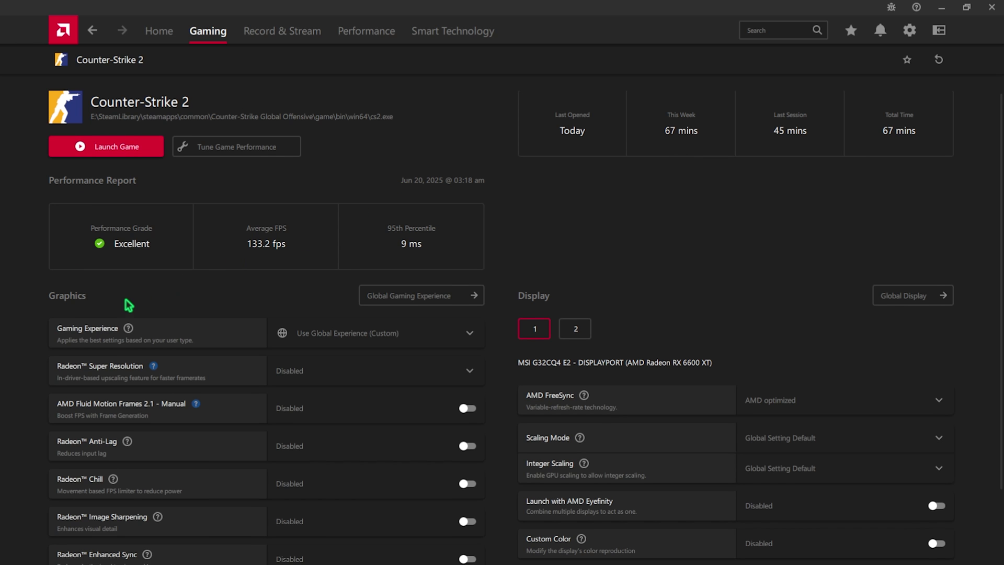
Enable Radeon Super Resolution in borderless fullscreen with a 1366x768 resolution override
scroll(88, 312, down, 1)
click(334, 302)
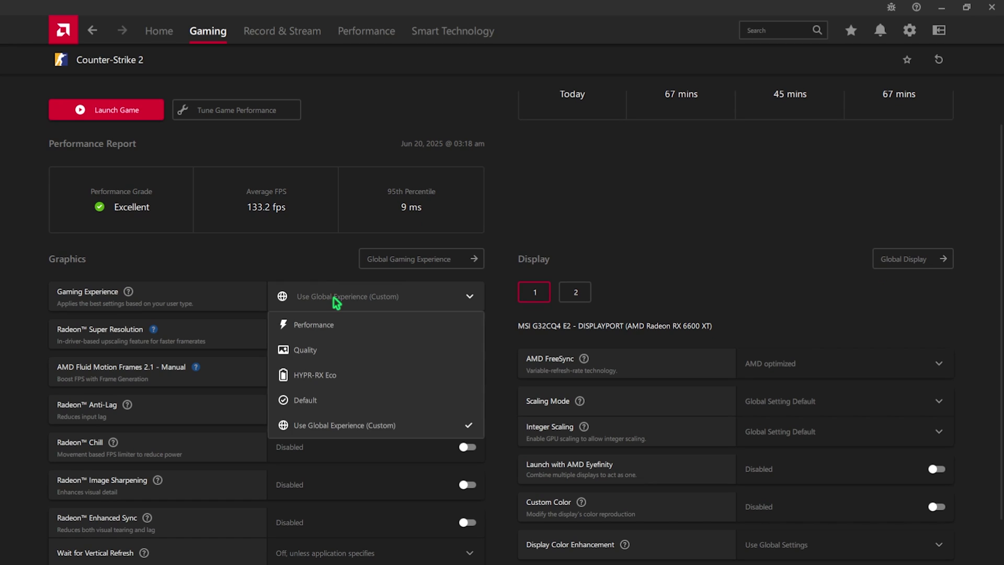
scroll(74, 298, down, 2)
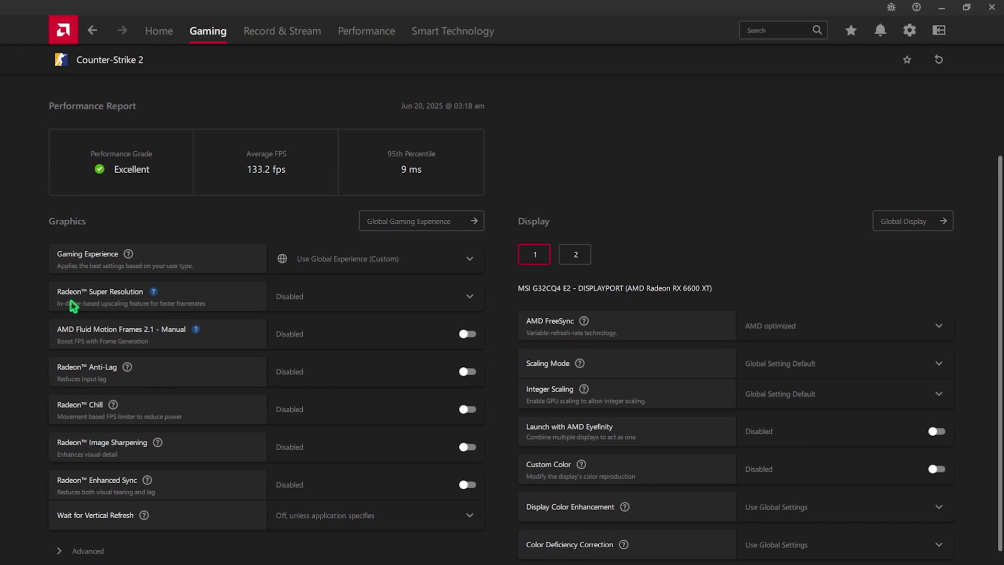
click(288, 306)
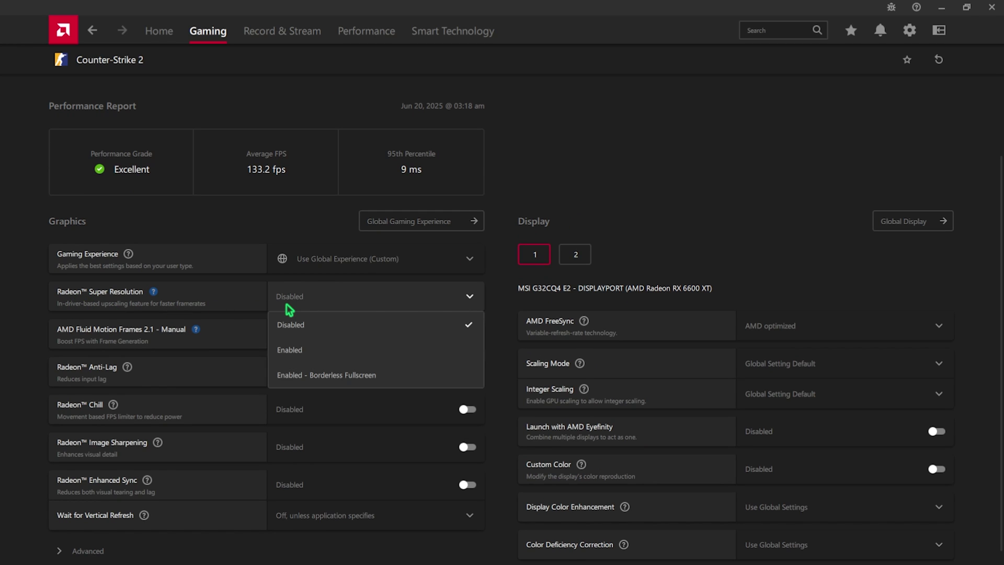
click(335, 383)
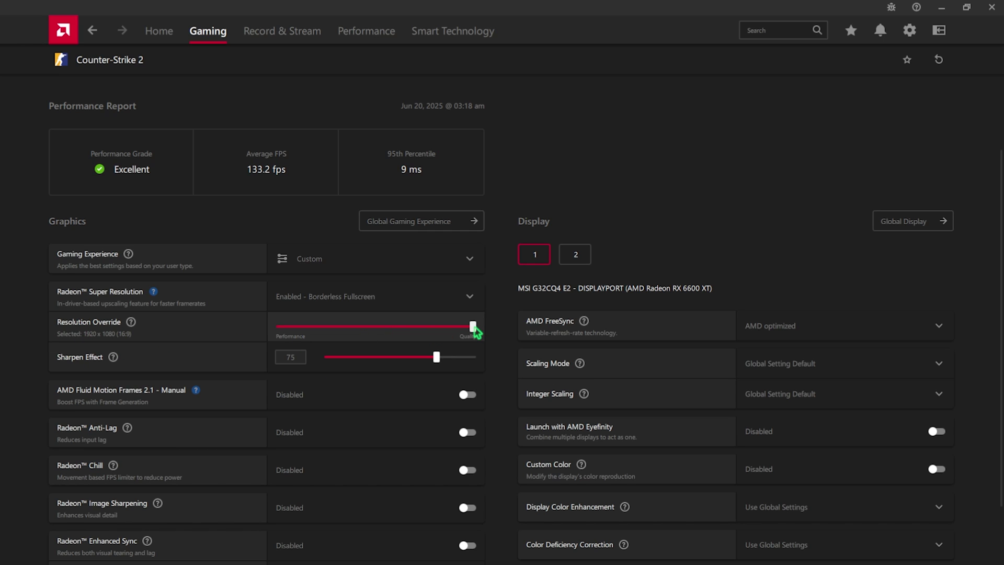
drag(474, 327, 357, 327)
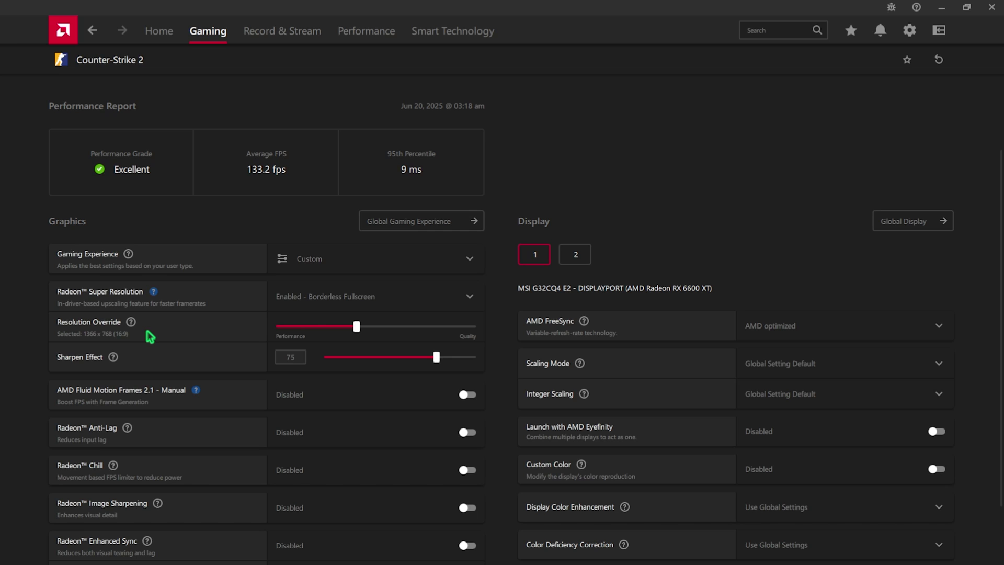
Turn on Radeon Anti-Lag for Counter-Strike 2
scroll(150, 336, down, 1)
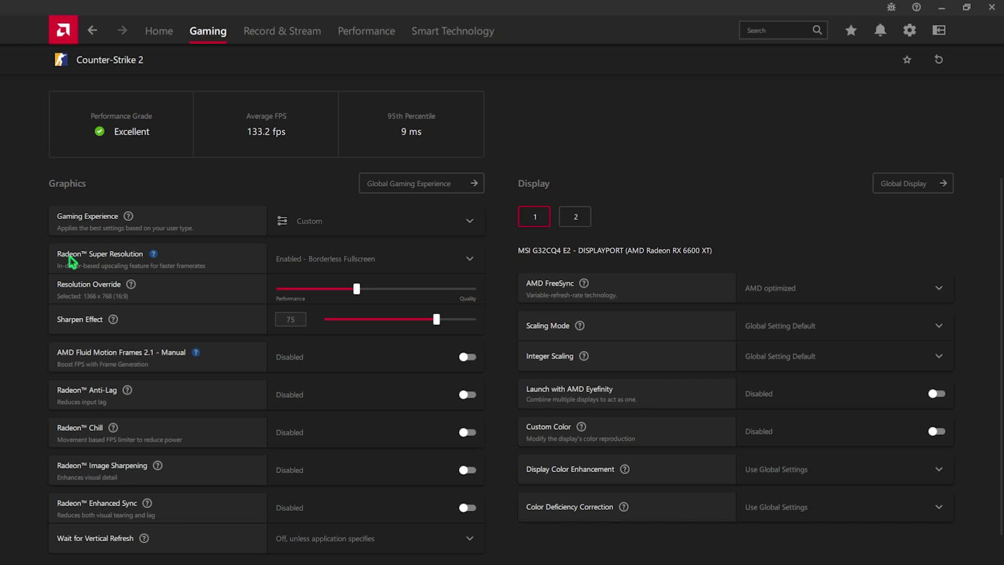
scroll(72, 282, down, 1)
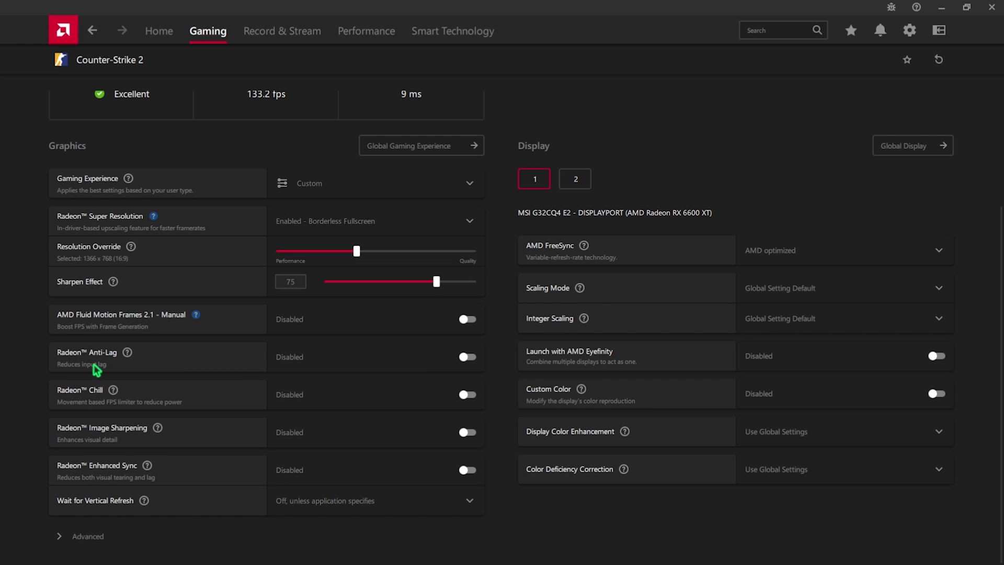
click(475, 359)
Expand Advanced and keep Anti-Aliasing on application settings with the Multisampling method
click(84, 537)
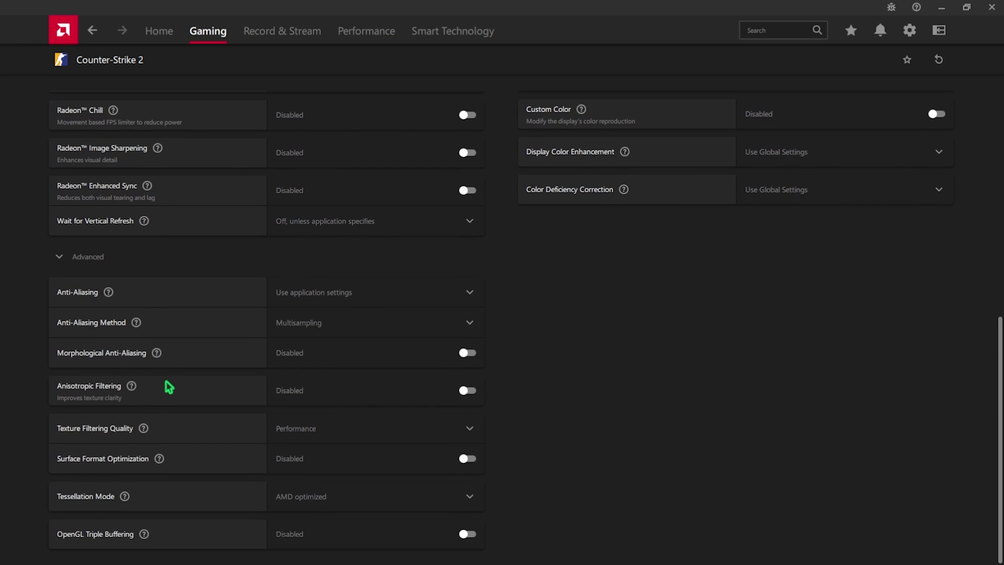
click(360, 301)
click(321, 323)
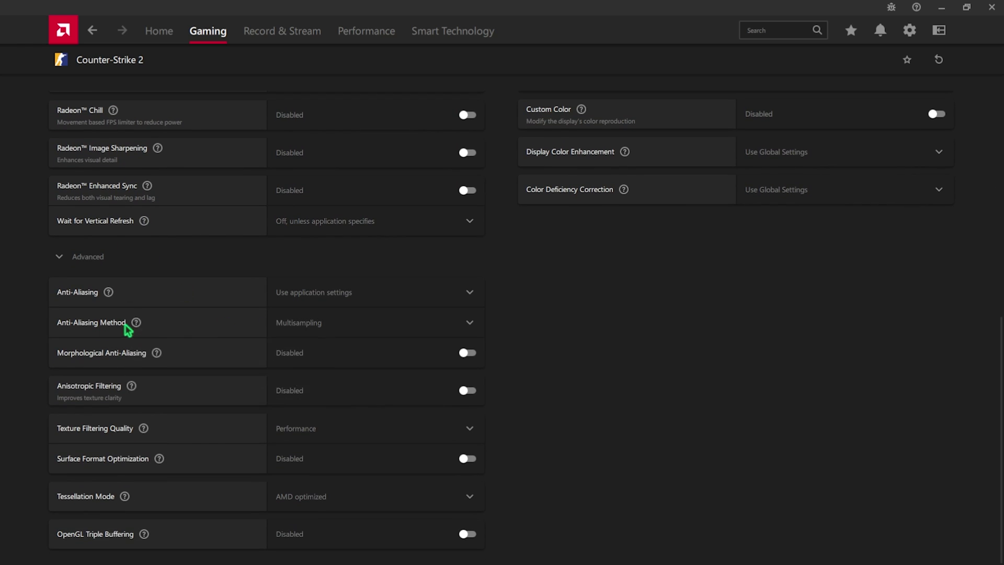
click(376, 329)
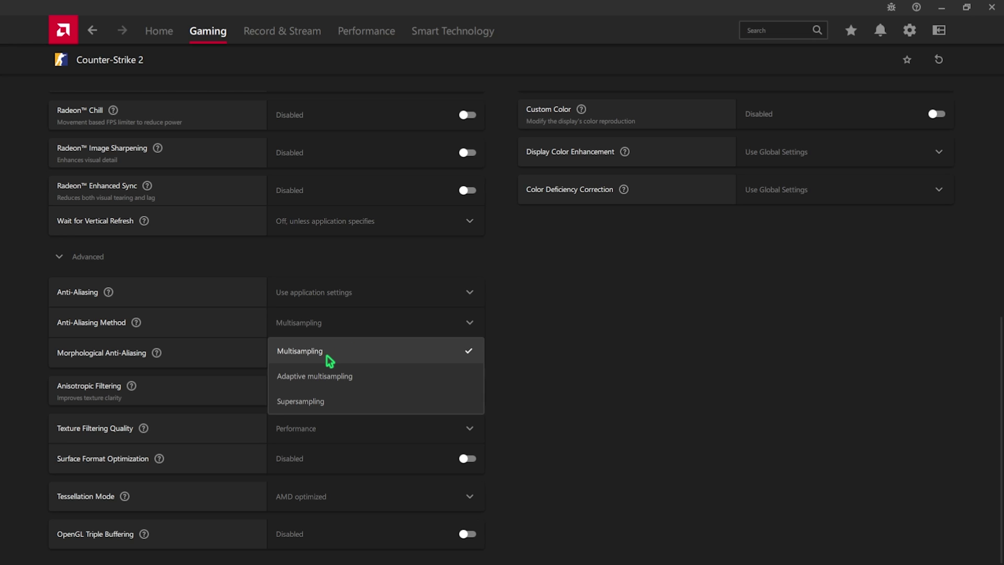
click(327, 356)
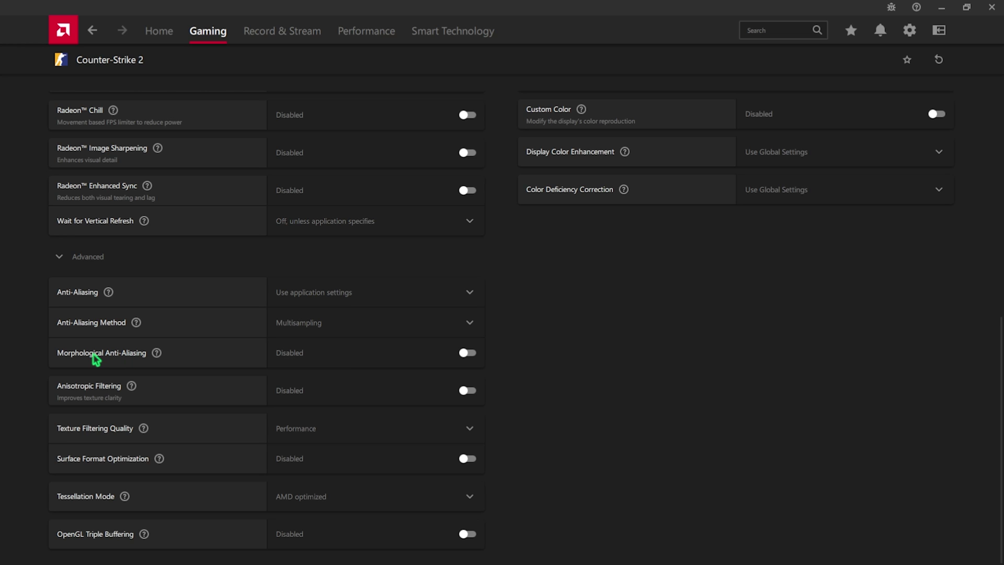
Enable Anisotropic Filtering at level 2x, keeping Tessellation Mode on AMD optimized
click(467, 390)
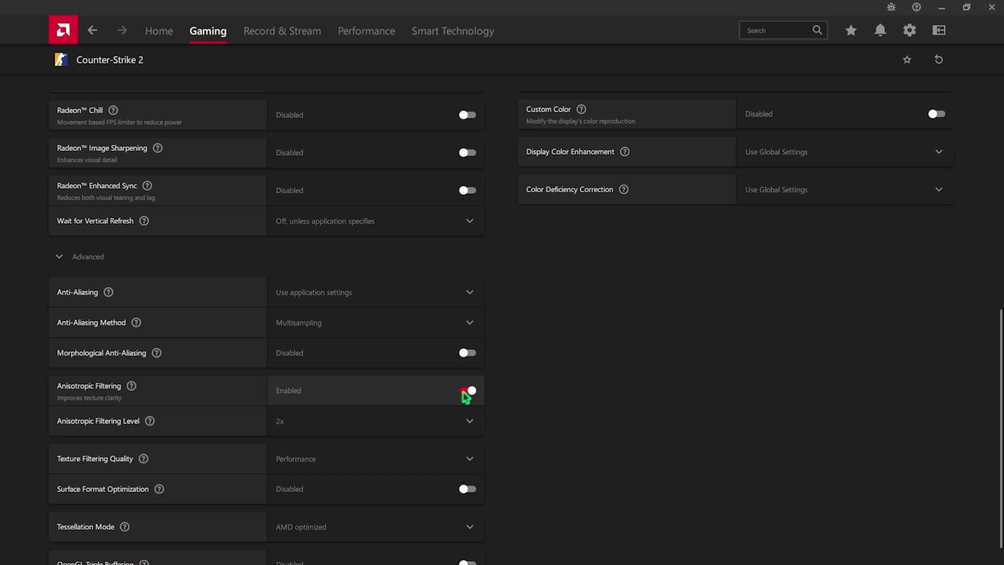
click(285, 422)
click(298, 453)
scroll(183, 453, down, 1)
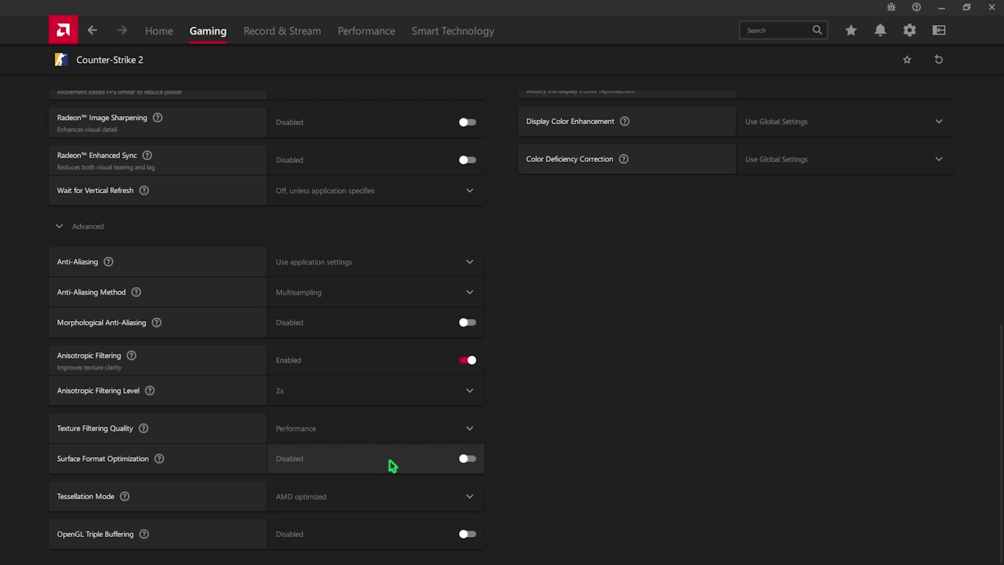
click(302, 495)
click(307, 509)
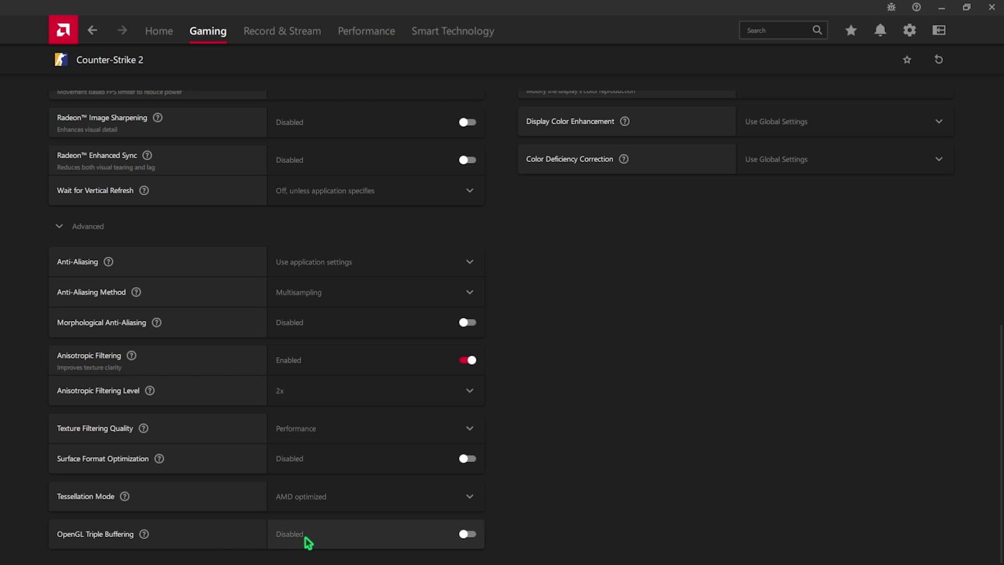
scroll(544, 322, up, 5)
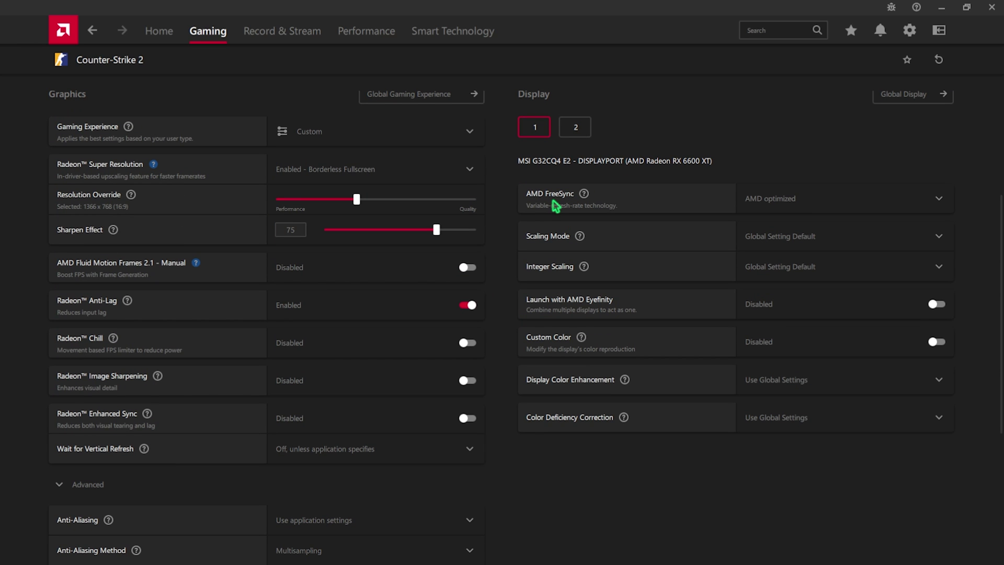
Keep FreeSync on AMD optimized and Scaling Mode on Global default, and set Integer Scaling to Disabled
click(811, 204)
click(783, 231)
click(801, 237)
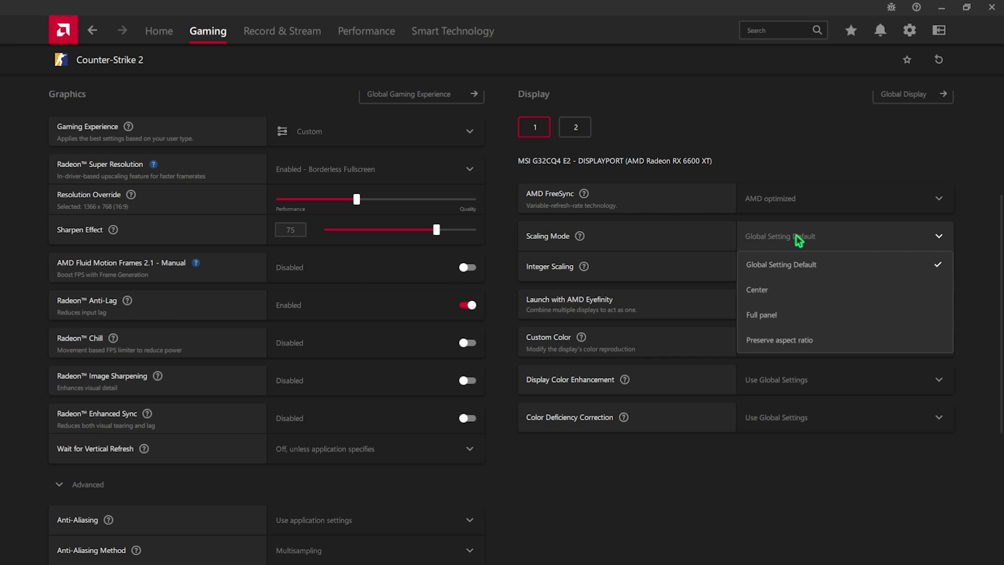
click(783, 266)
click(780, 269)
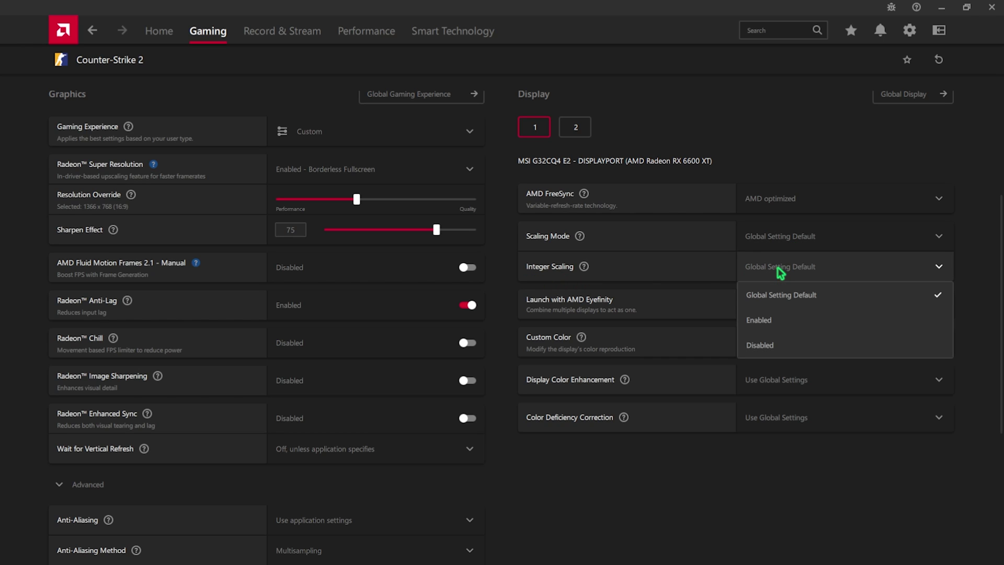
click(761, 345)
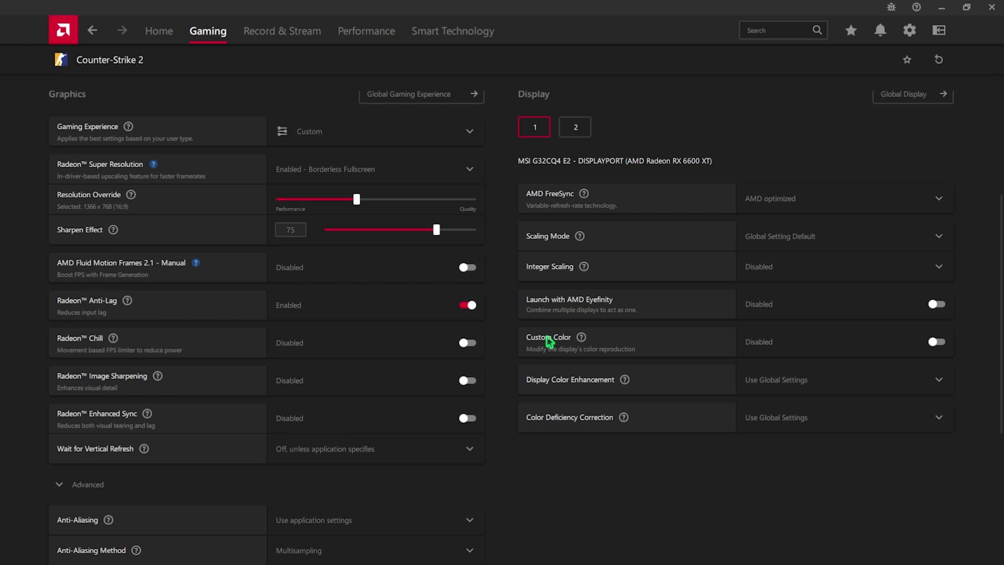
Turn on Custom Color and set Display Color Enhancement and Color Deficiency Correction to Disabled
click(938, 342)
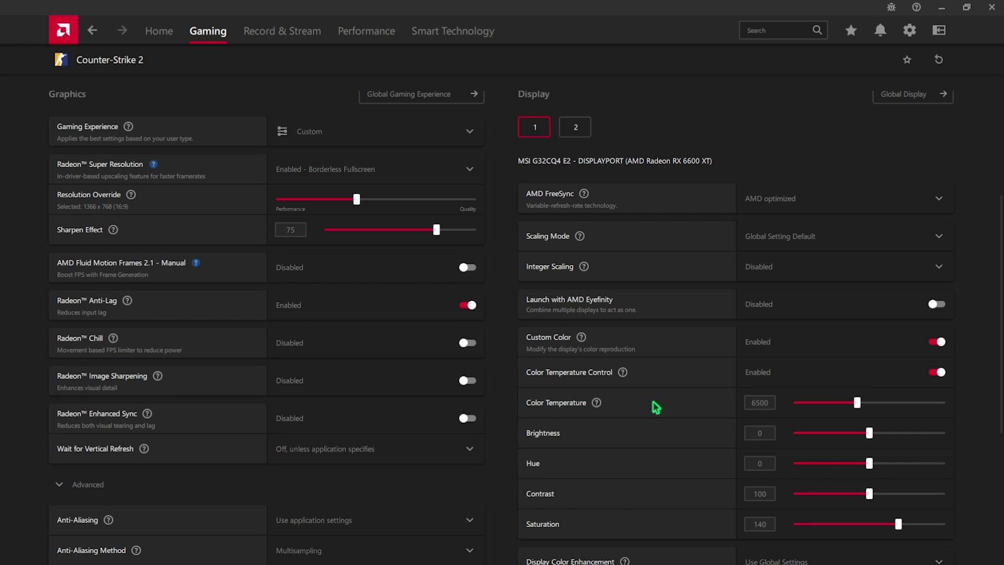
scroll(774, 418, down, 2)
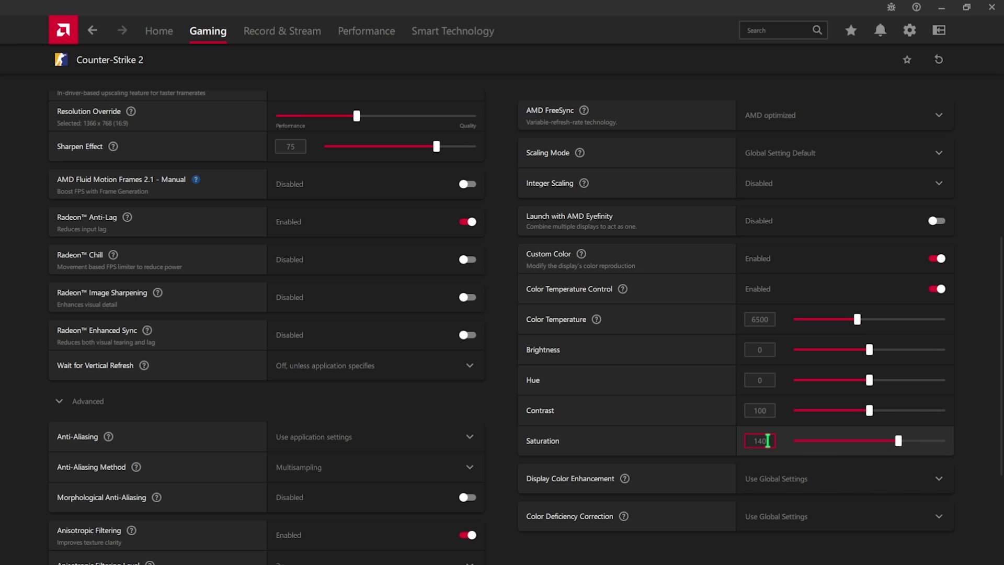
scroll(767, 441, down, 1)
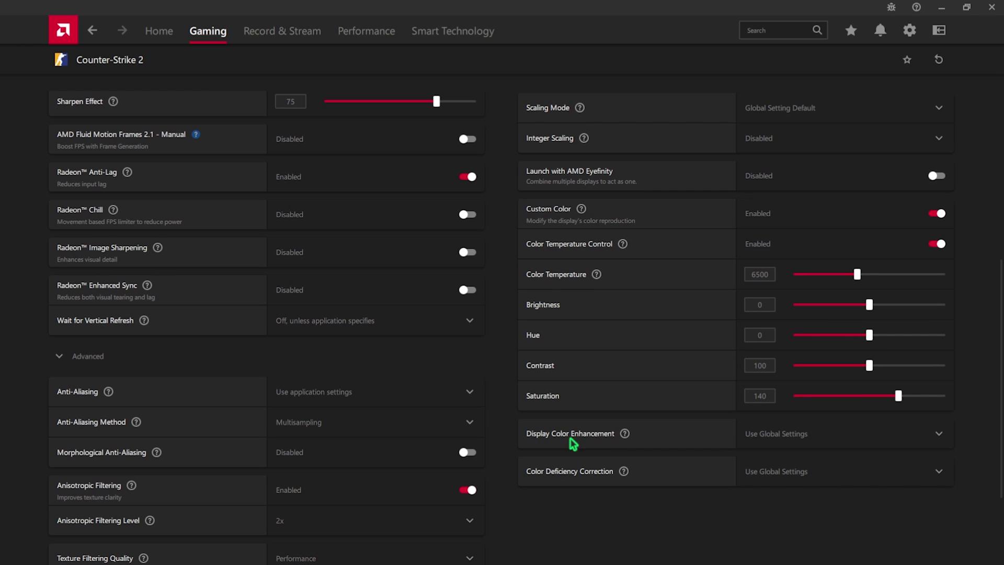
click(894, 442)
click(804, 489)
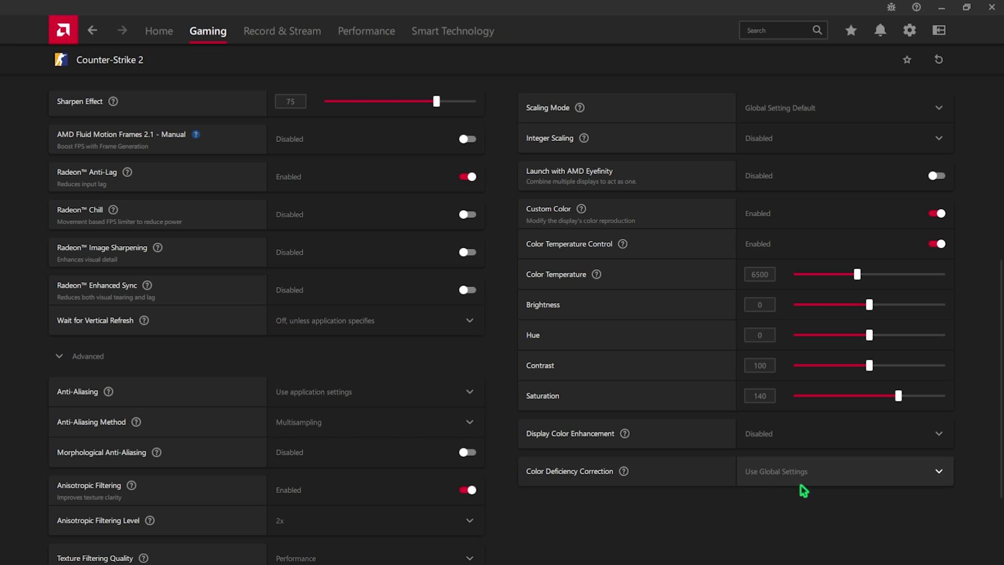
click(801, 474)
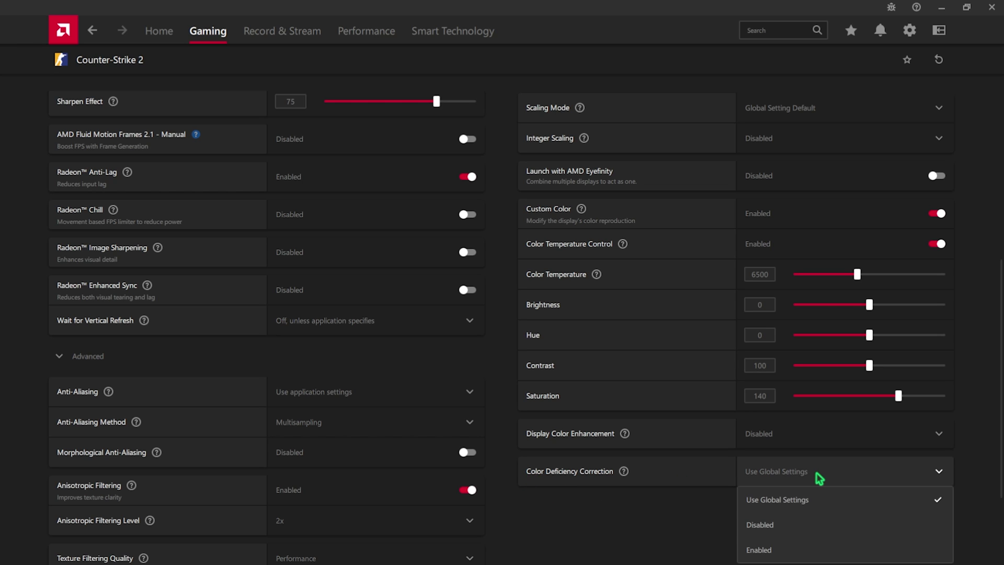
click(774, 529)
scroll(773, 533, up, 7)
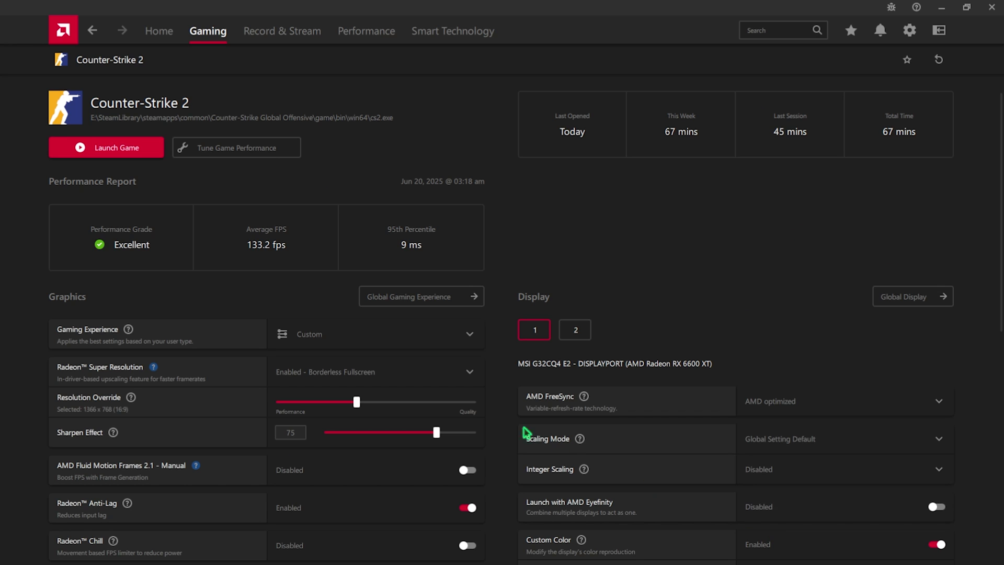
Look over the Record & Stream settings, then view Performance Tuning with CPU and GPU on Default
click(287, 40)
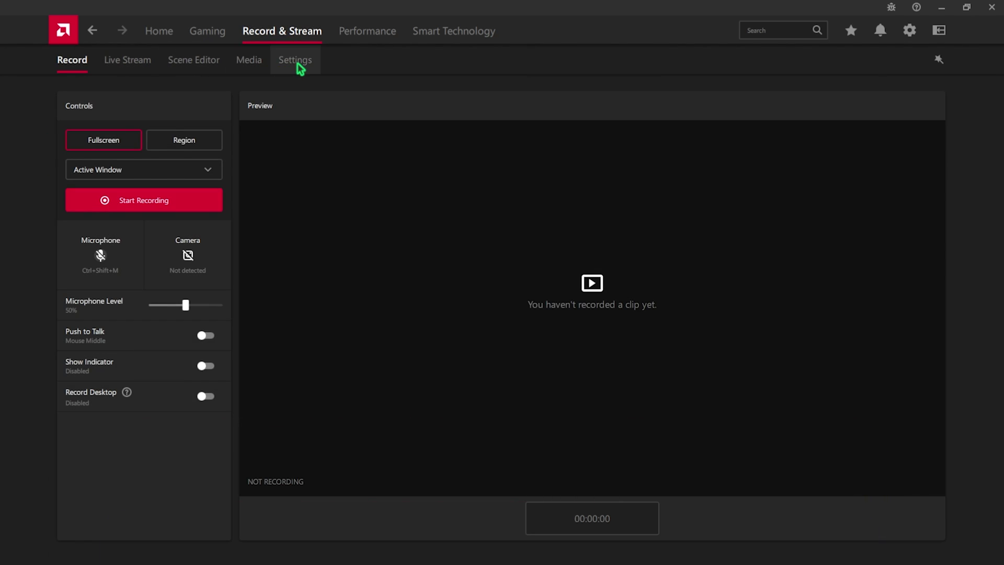
click(296, 63)
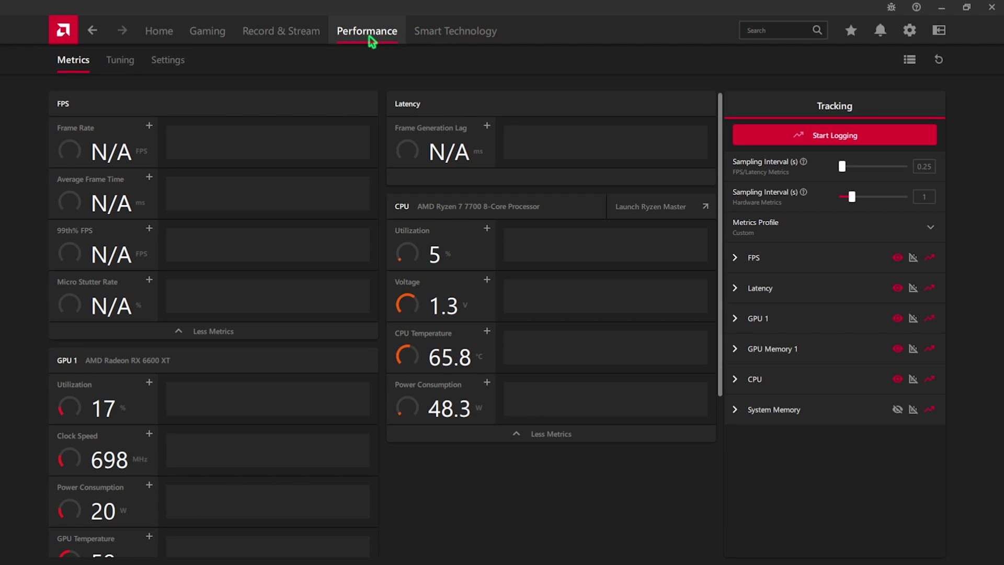
click(122, 65)
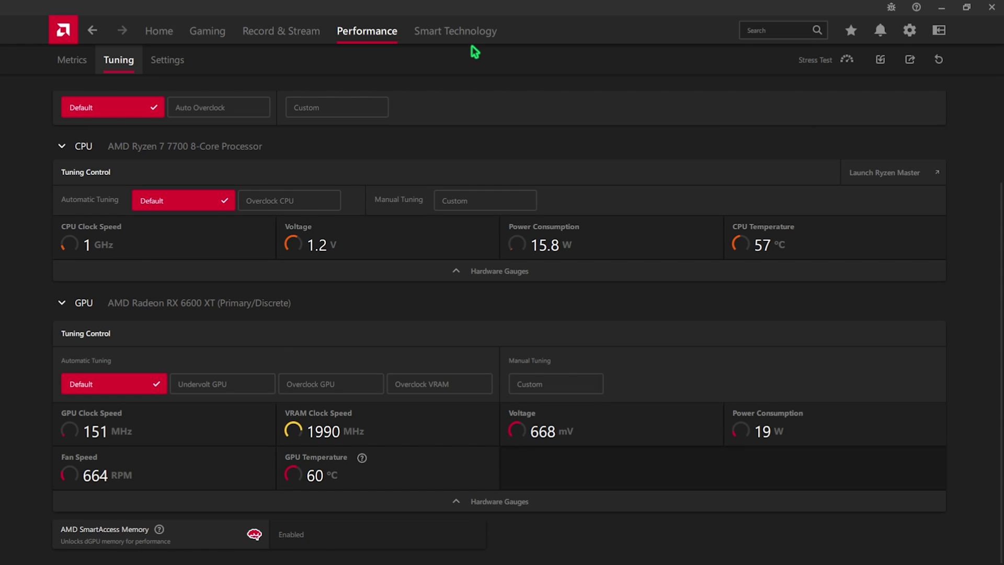
Review the Audio & Video and Preferences settings, with overlay, ads and notifications off, then close AMD Software
click(910, 36)
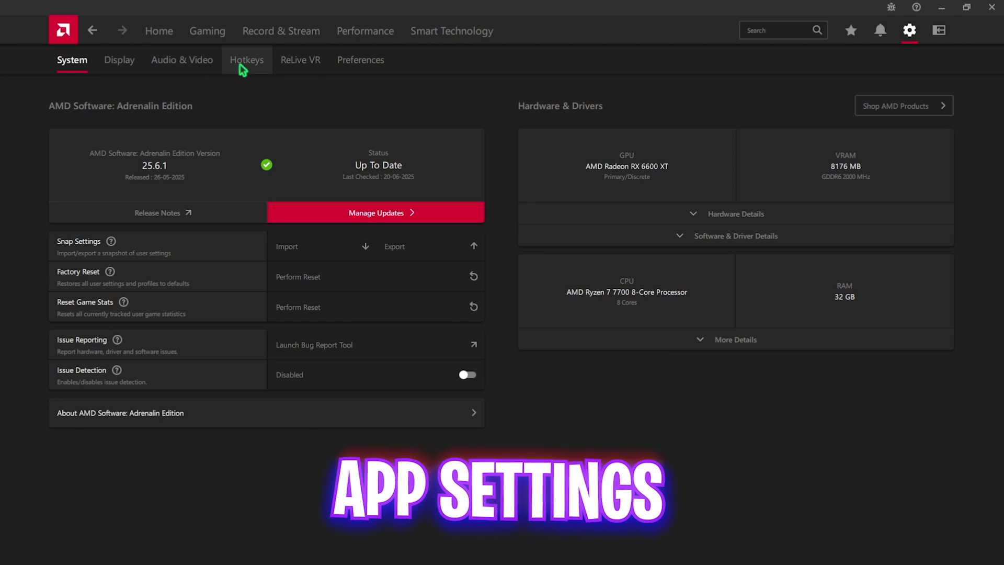
click(199, 65)
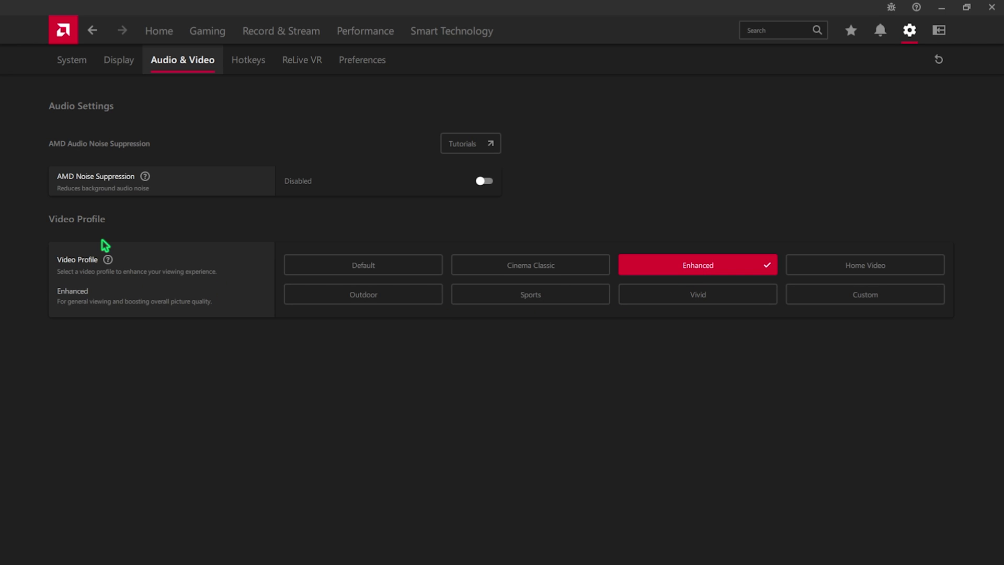
click(371, 71)
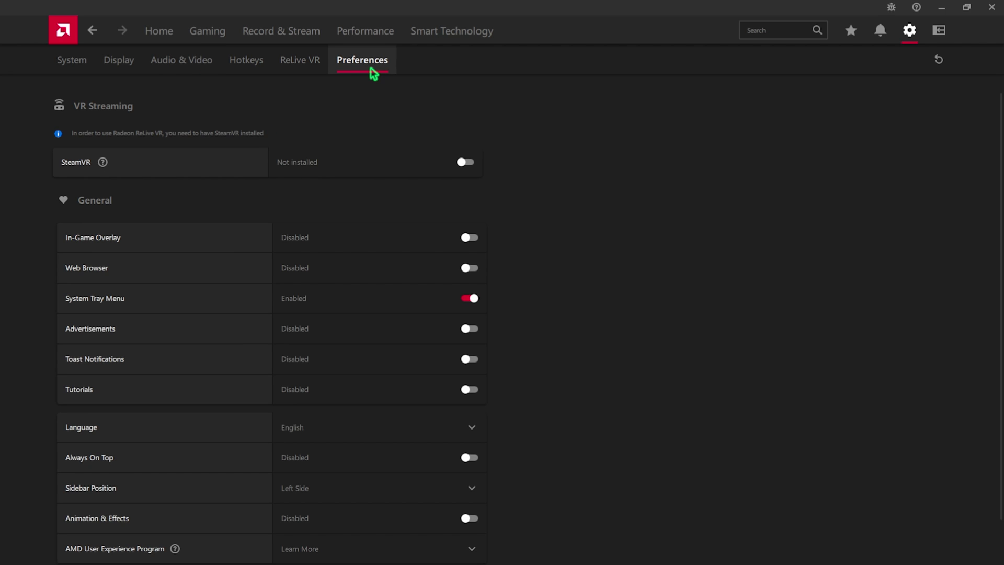
scroll(67, 234, down, 1)
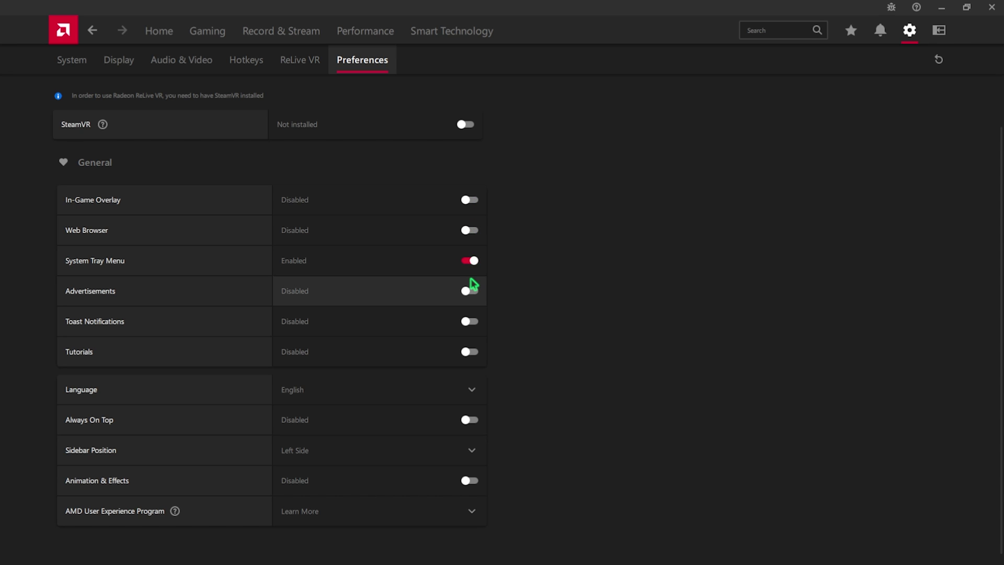
scroll(460, 372, down, 1)
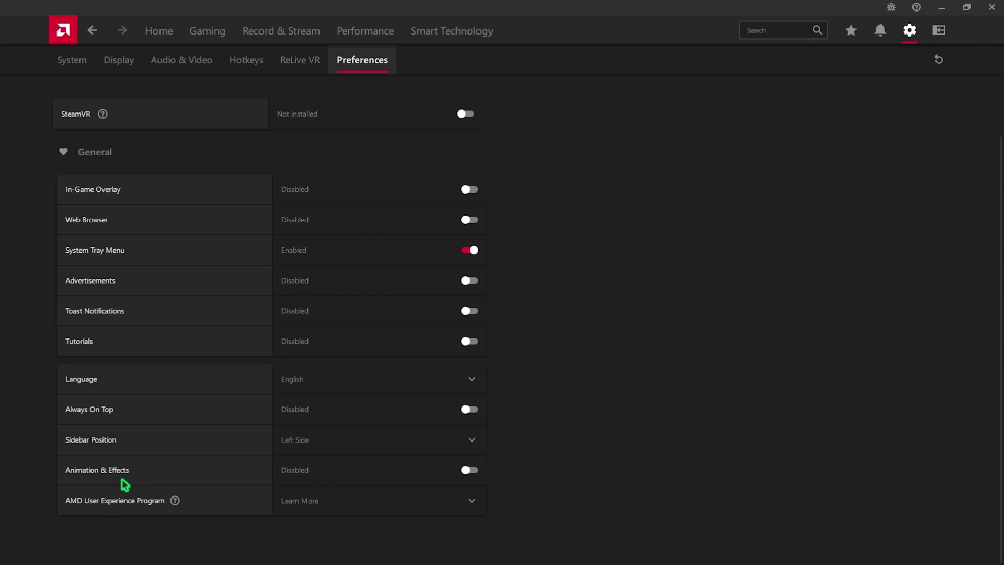
scroll(249, 470, up, 1)
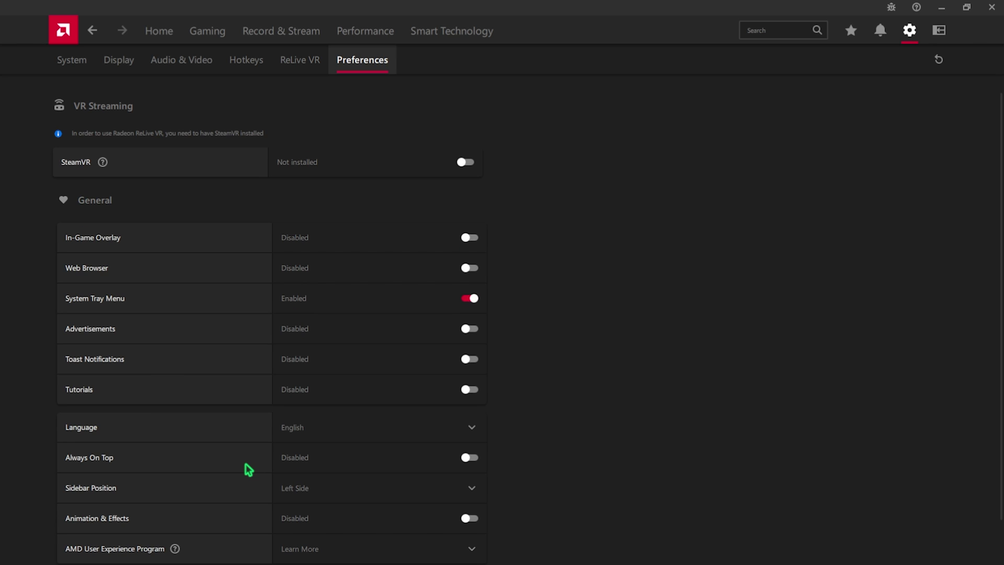
click(993, 7)
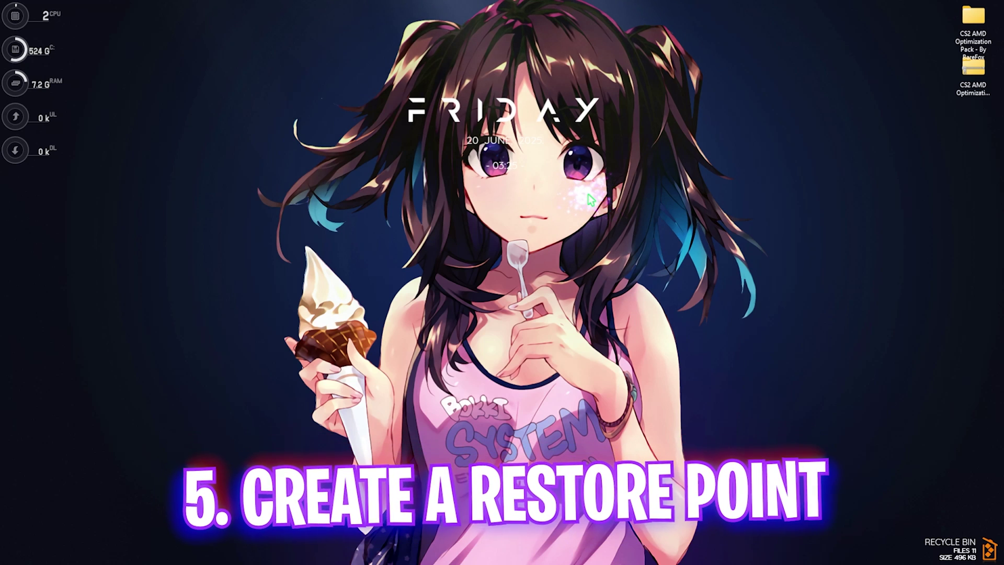
Create a restore point named 'CS' for Local Disk (C:), then close System Properties
key(super)
text(create)
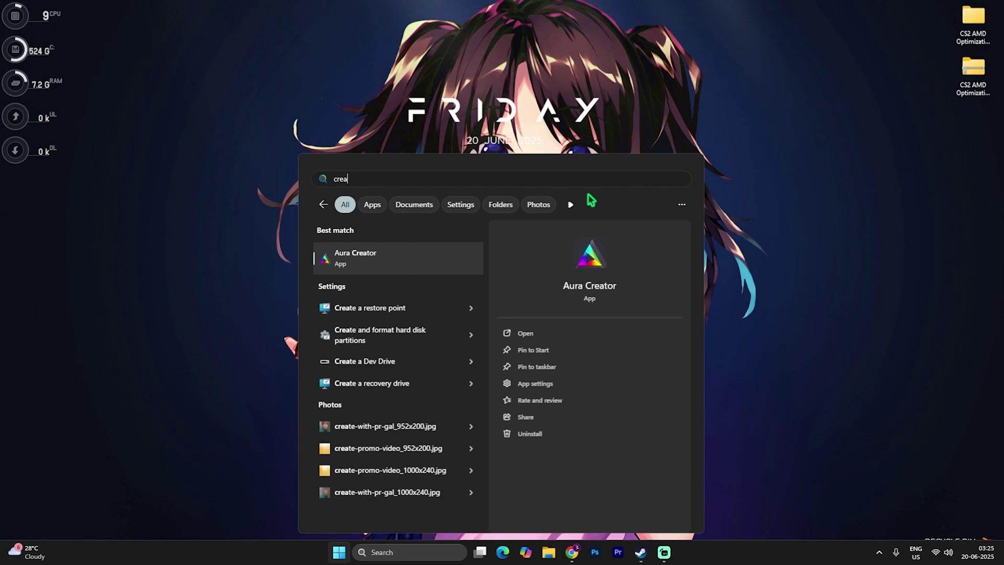
key(Return)
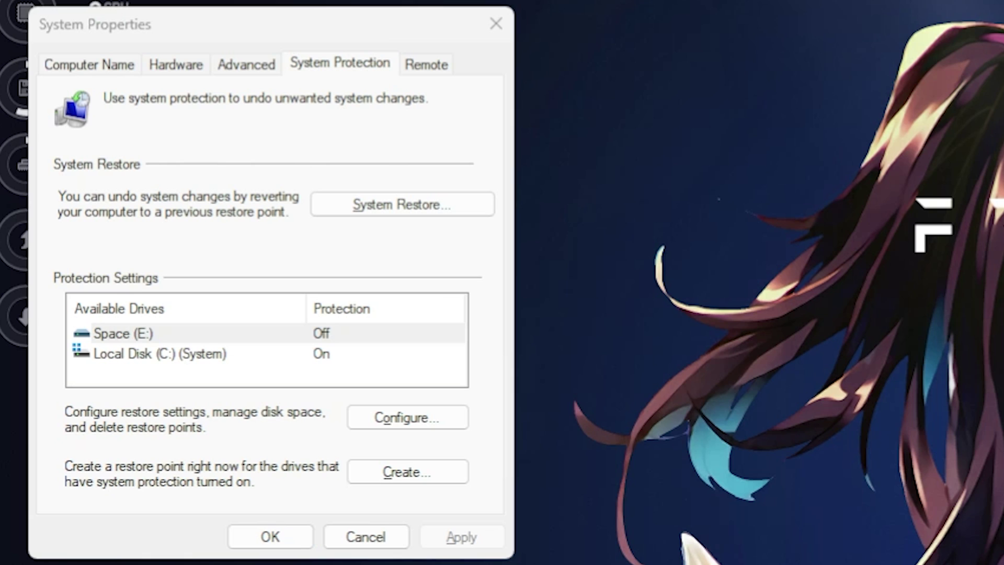
click(238, 355)
click(413, 473)
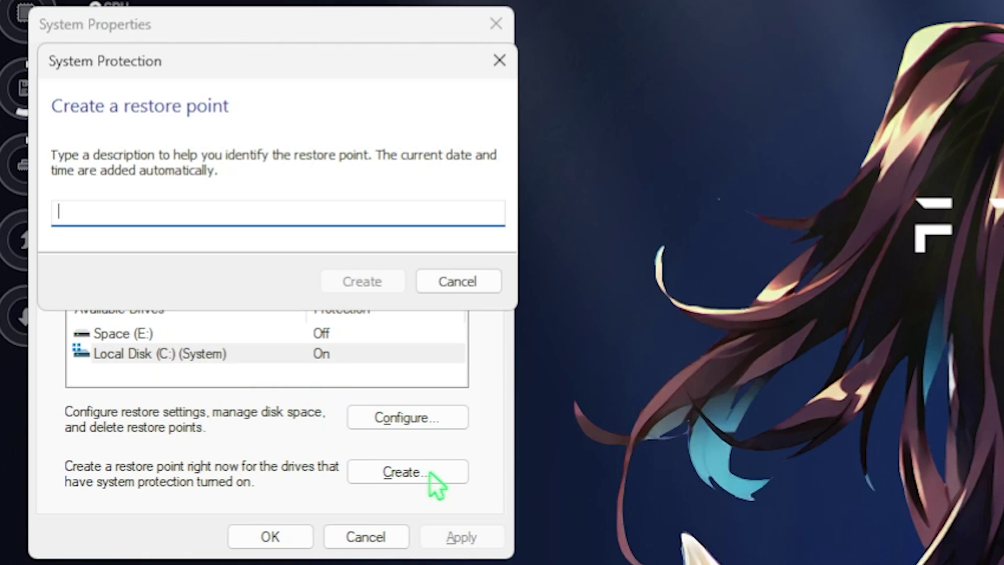
text(CS@)
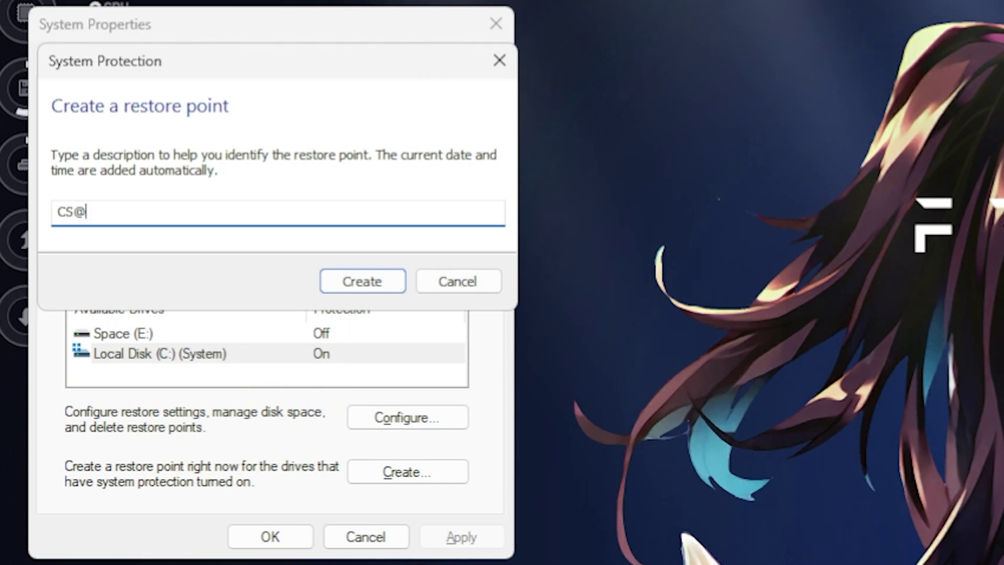
click(347, 281)
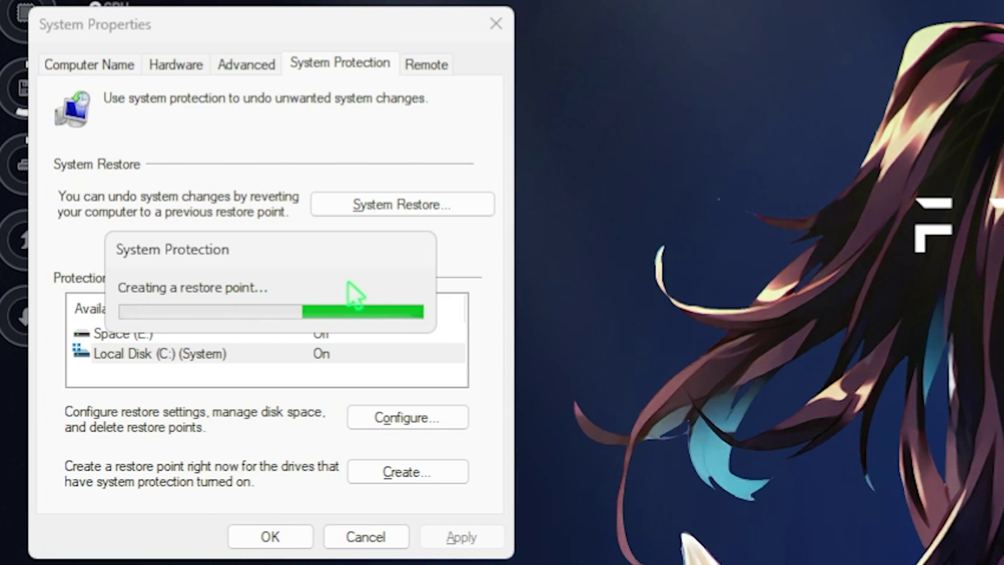
click(438, 311)
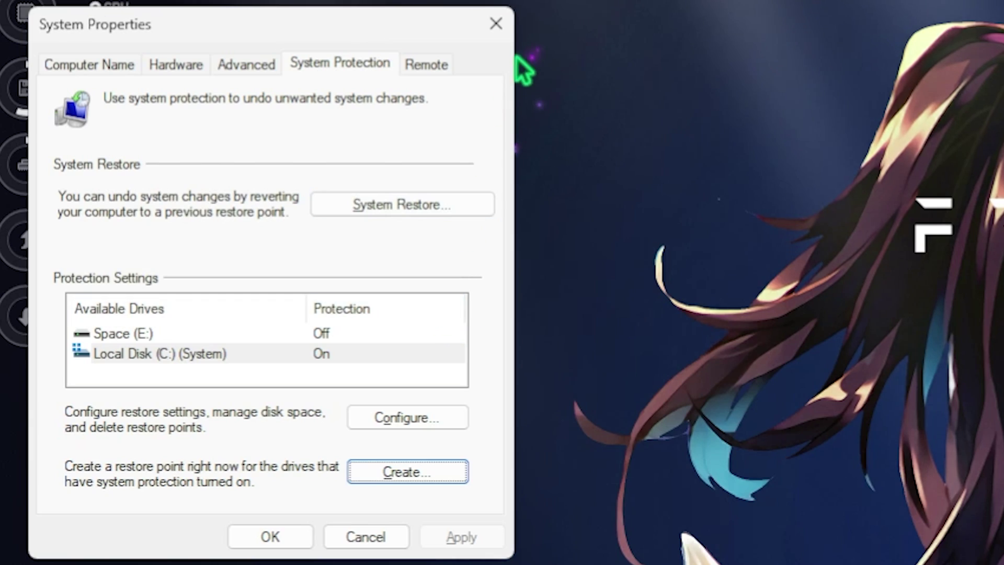
click(496, 24)
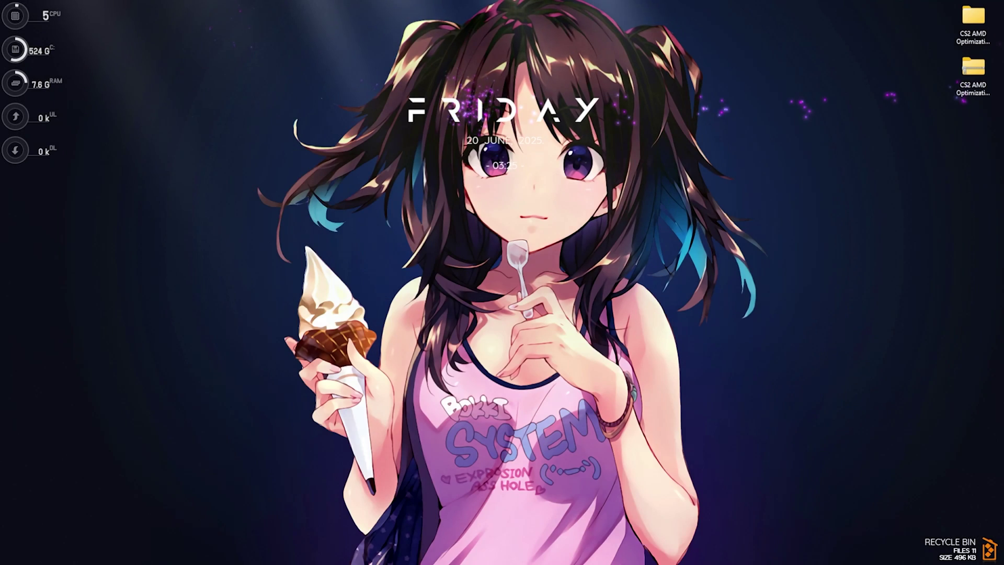
Open the desktop CS2 AMD Optimization Pack folder maximized, look inside 1 - CS2 Priority, and return to the pack
click(974, 21)
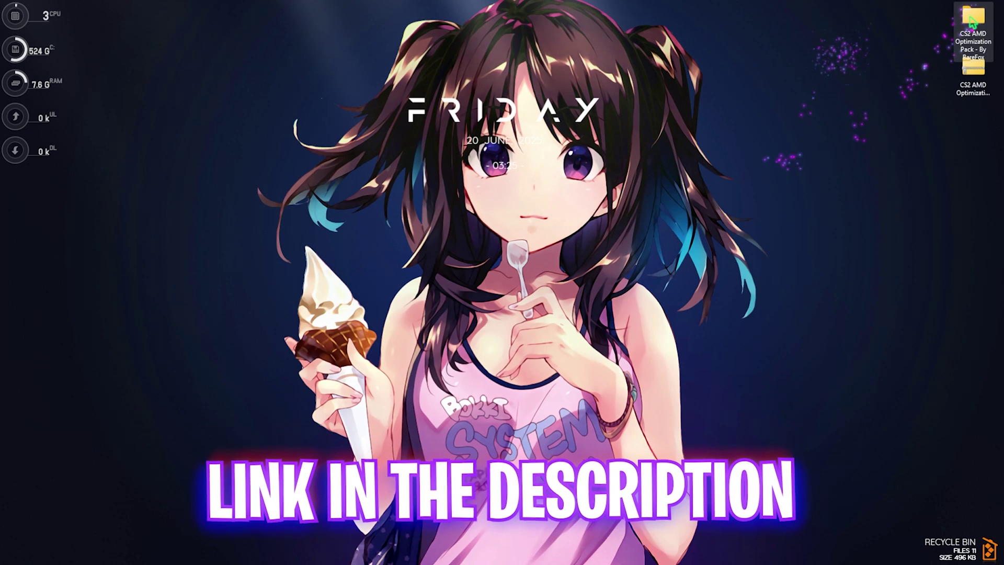
click(811, 62)
double_click(974, 21)
double_click(702, 142)
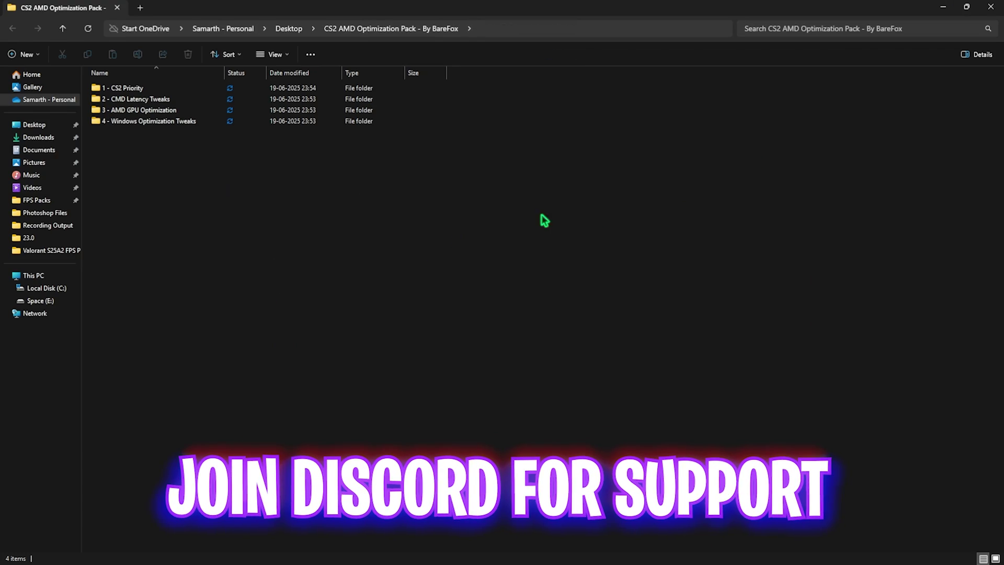
drag(147, 154, 114, 90)
click(130, 135)
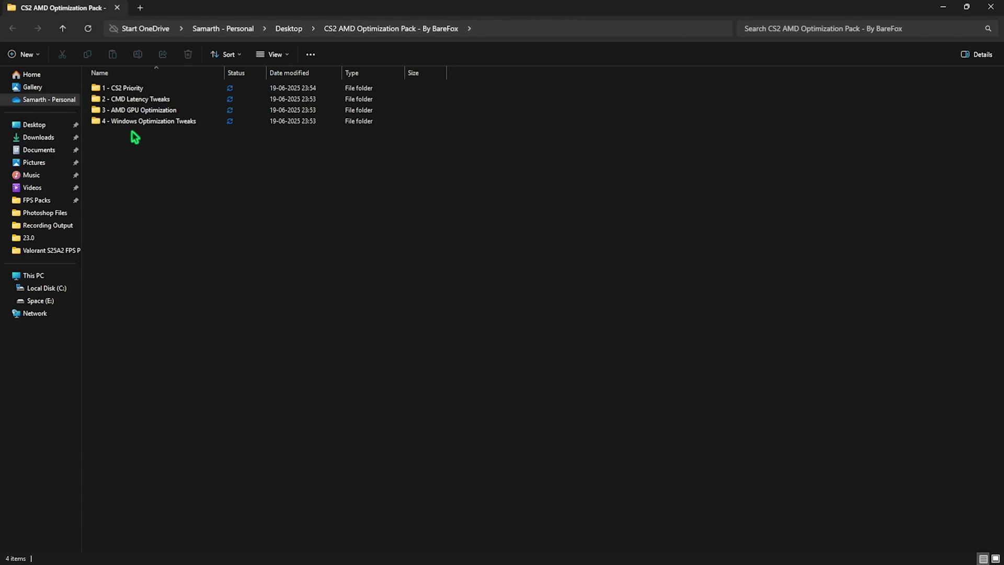
click(146, 90)
double_click(147, 92)
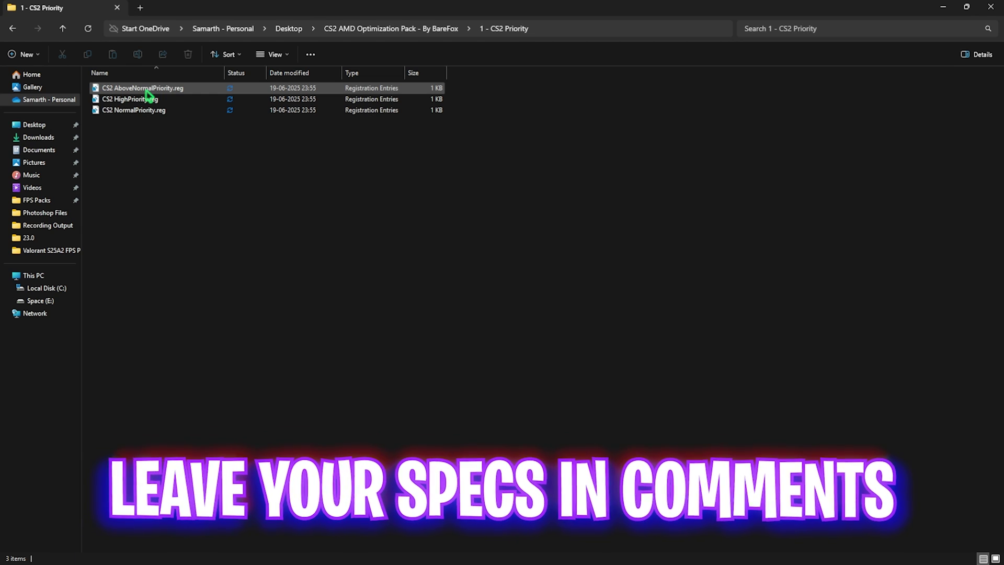
click(379, 32)
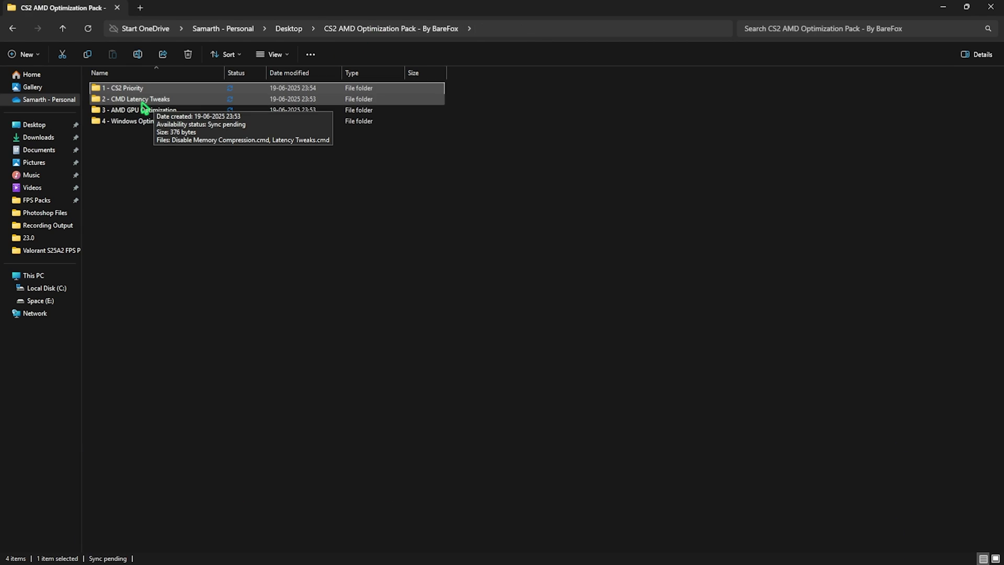
In 2 - CMD Latency Tweaks, view Disable Memory Compression.cmd in Notepad and close it
double_click(142, 100)
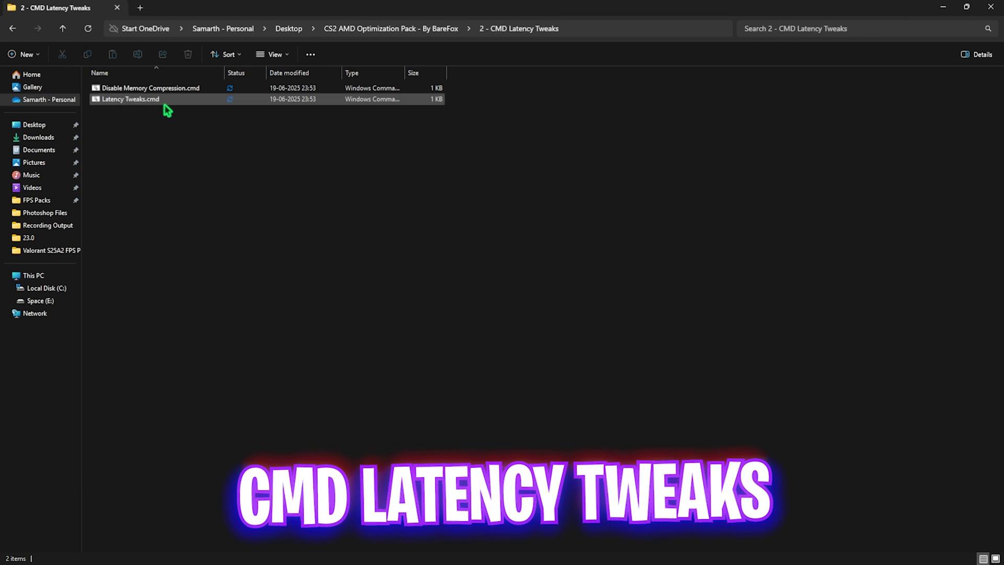
click(175, 90)
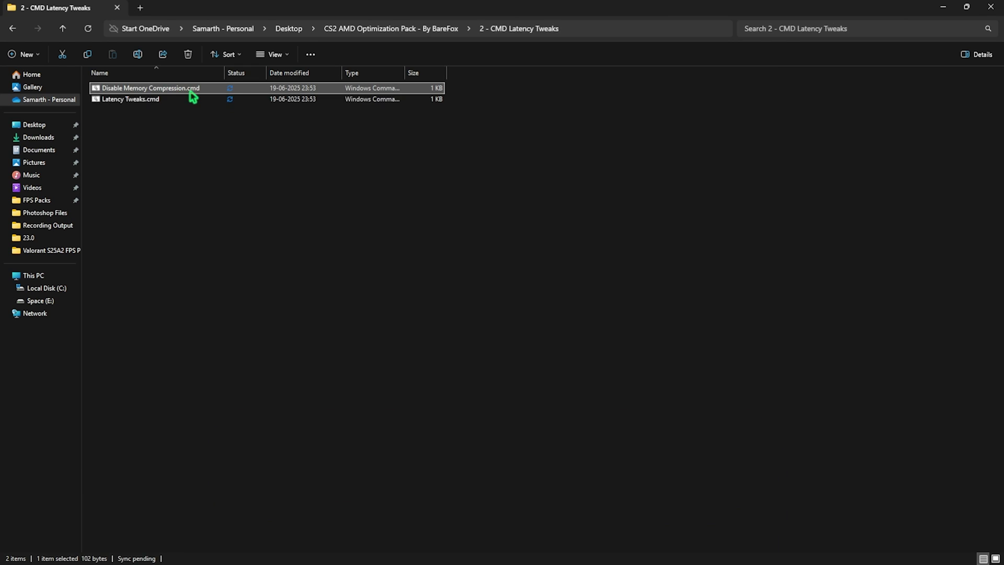
right_click(192, 96)
click(247, 326)
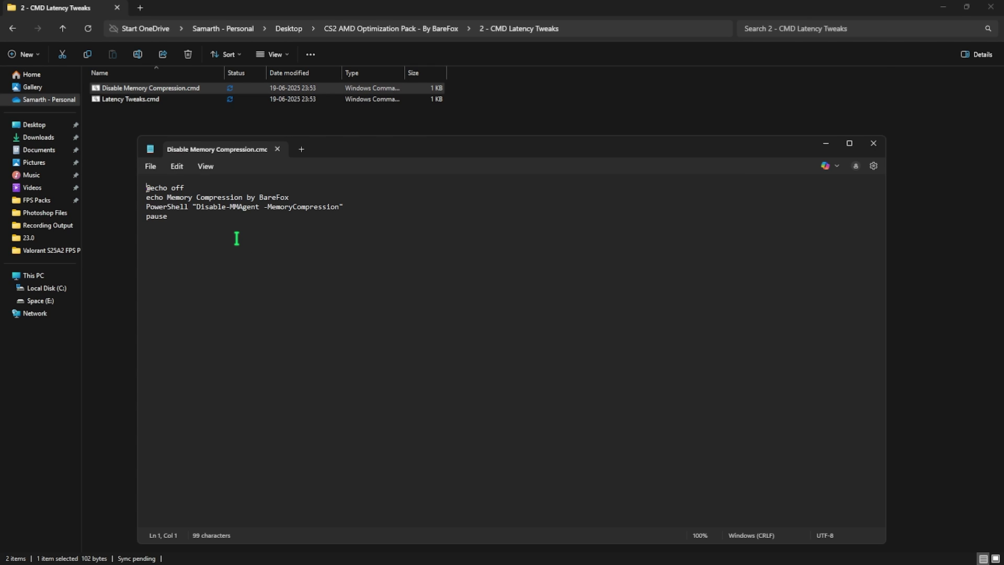
click(278, 150)
View Latency Tweaks.cmd in Notepad, close it, and return to the optimization pack folder
right_click(140, 102)
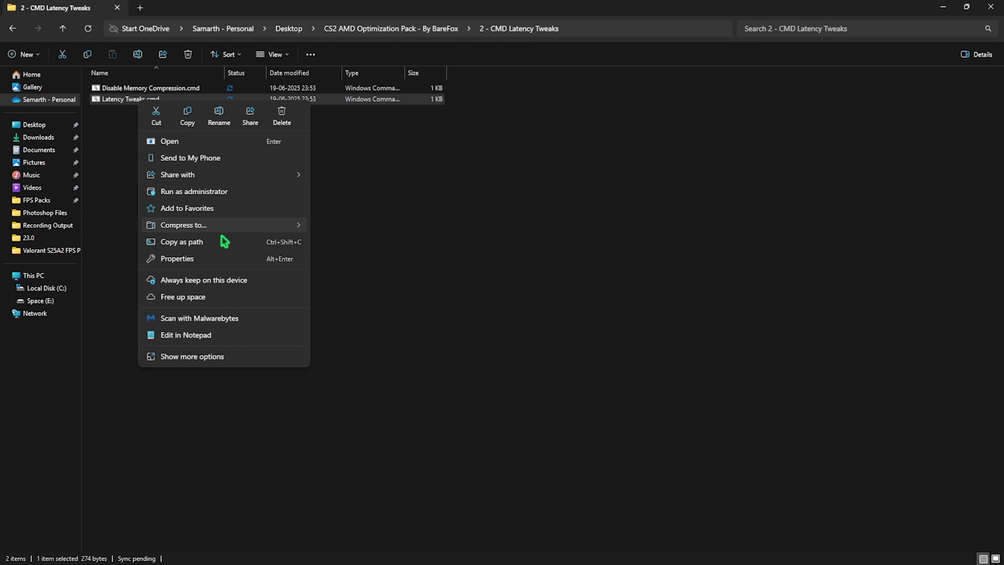
click(207, 335)
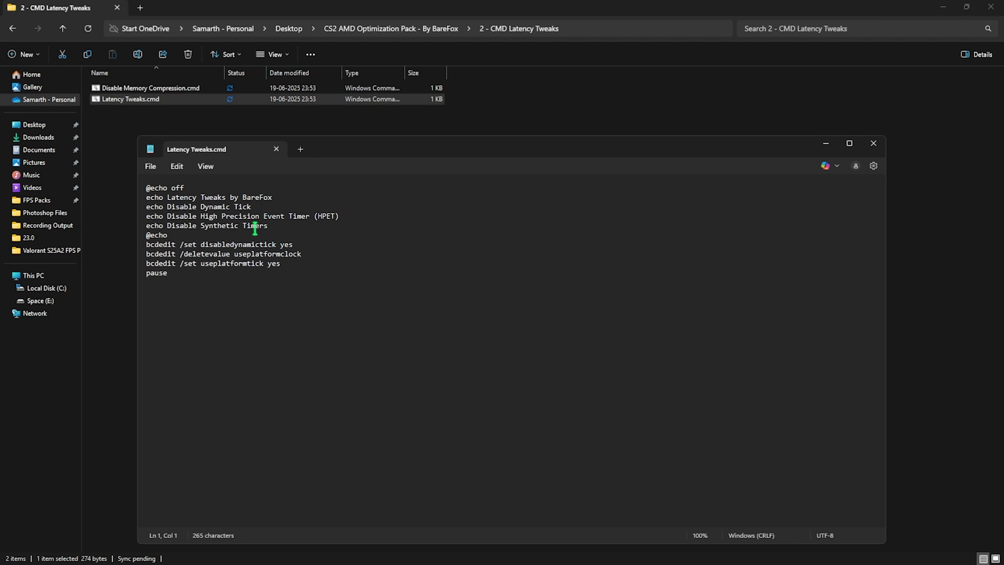
click(277, 149)
mouse_move(167, 112)
mouse_down()
mouse_move(180, 94)
mouse_move(170, 127)
mouse_up()
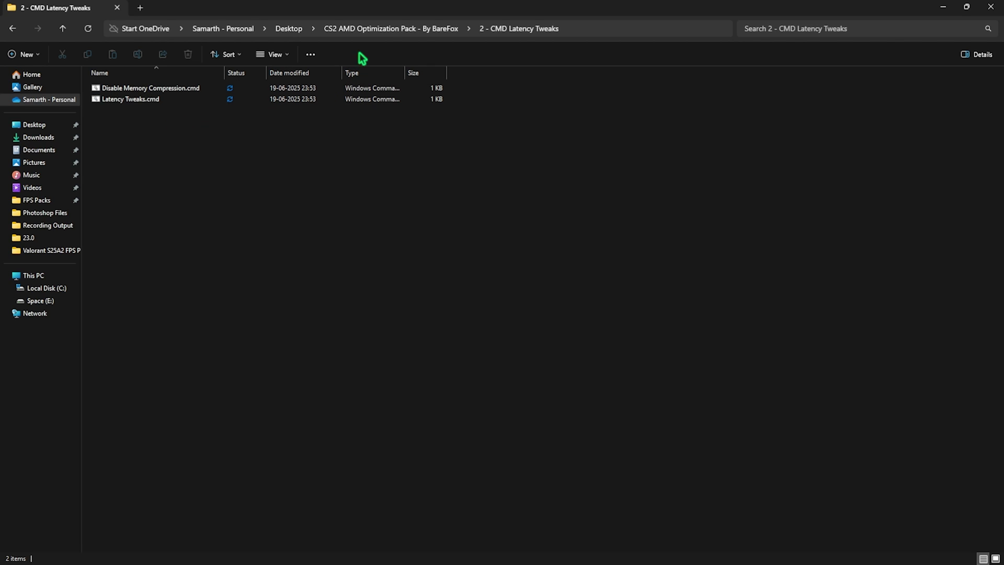
click(387, 30)
Look over the three .reg files in the 3 - AMD GPU Optimization folder
double_click(164, 111)
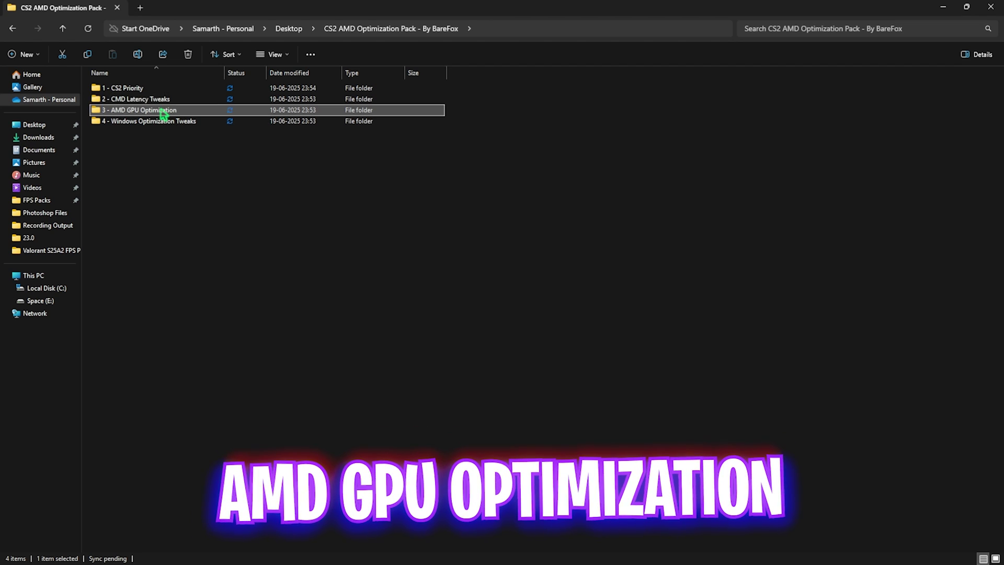
drag(163, 134, 165, 94)
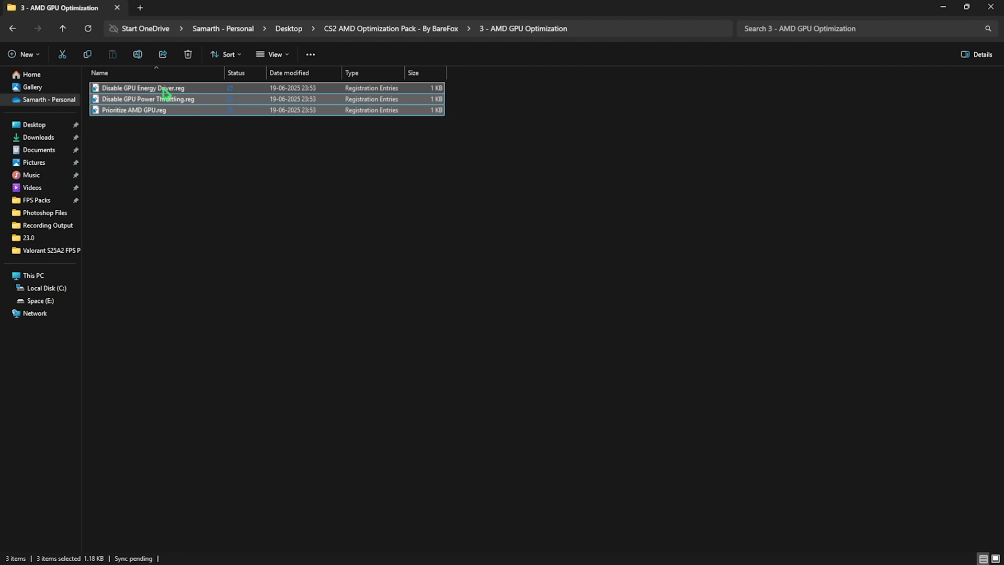
click(168, 140)
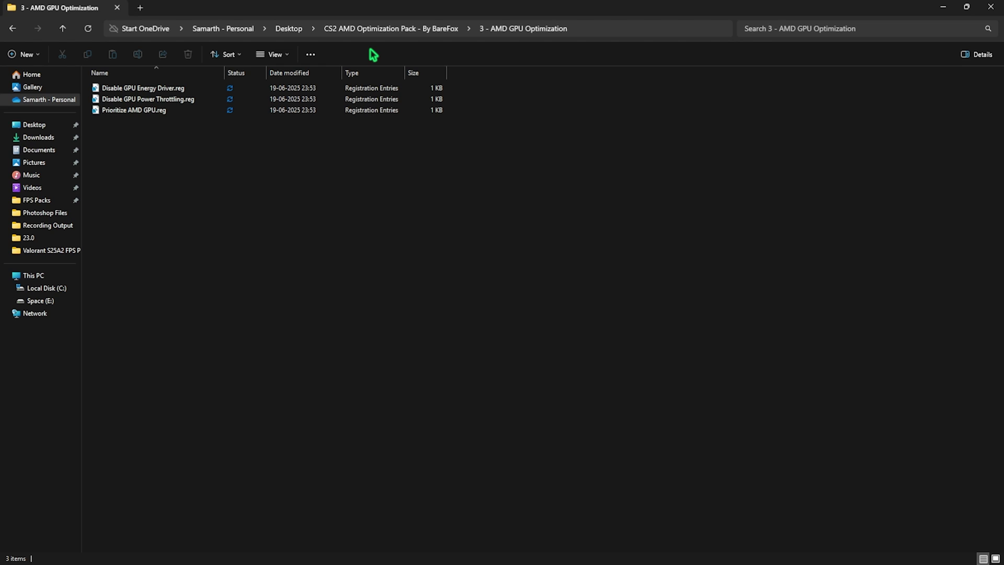
Go back and look over the three registry files in 4 - Windows Optimization Tweaks
key(alt+Left)
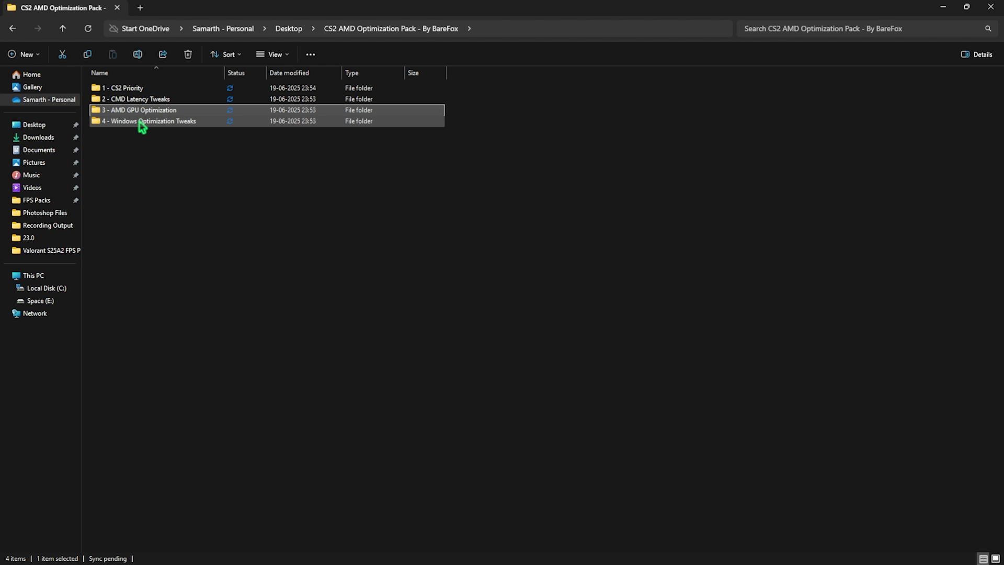
double_click(139, 121)
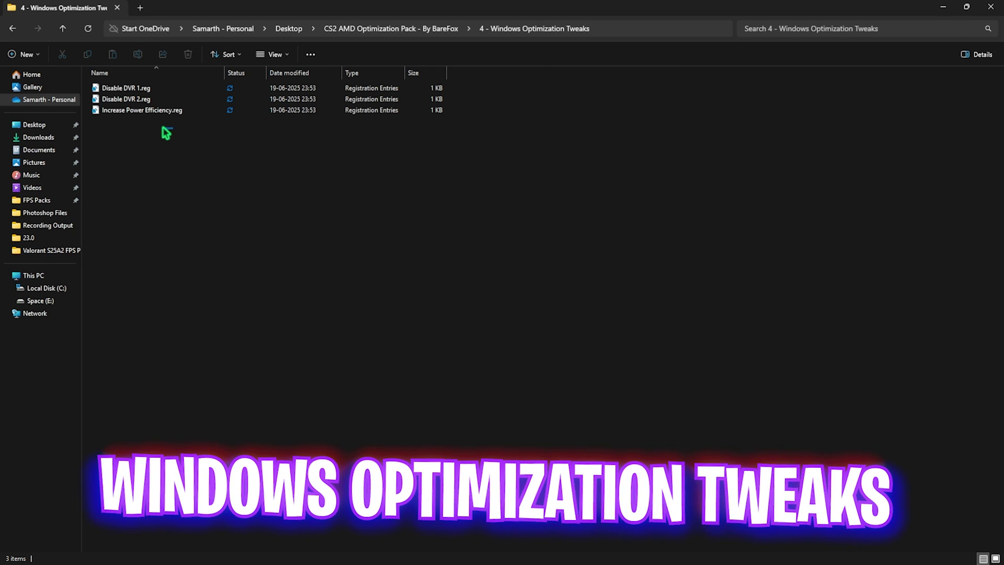
drag(170, 131, 125, 100)
click(131, 123)
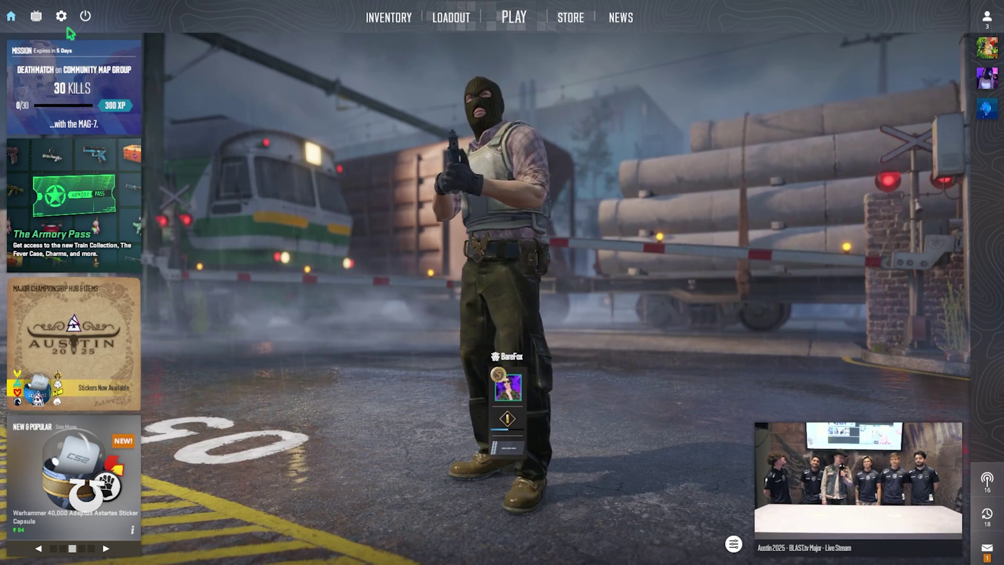
Set the video Display Mode to Fullscreen, apply it, keep 170 Hz, then go to Advanced Video
click(61, 19)
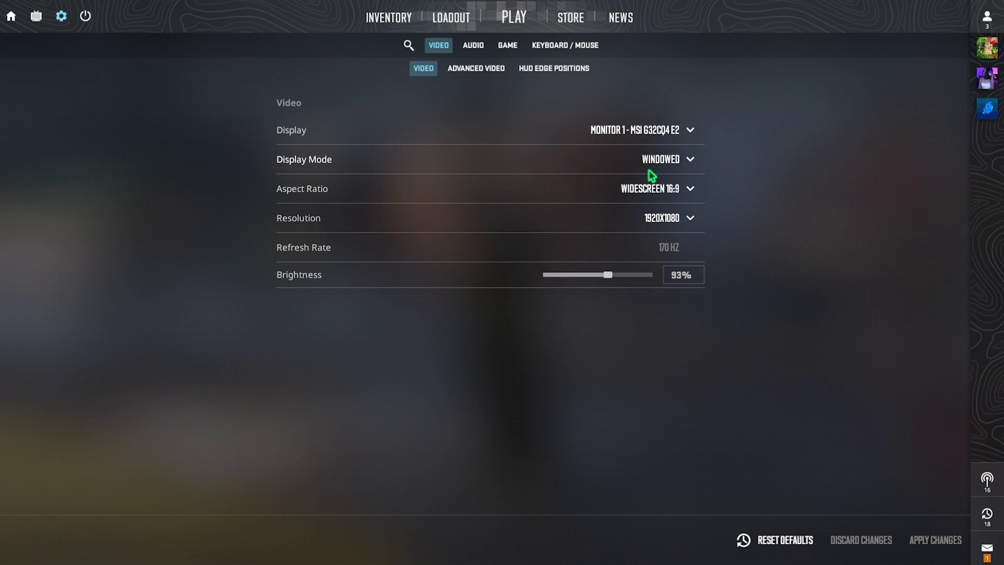
click(670, 159)
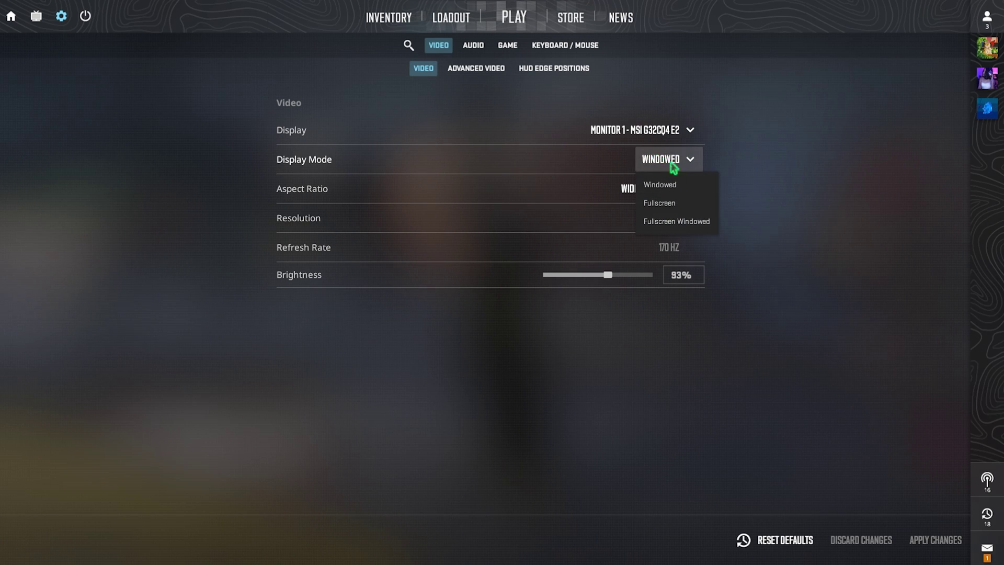
click(670, 200)
click(926, 540)
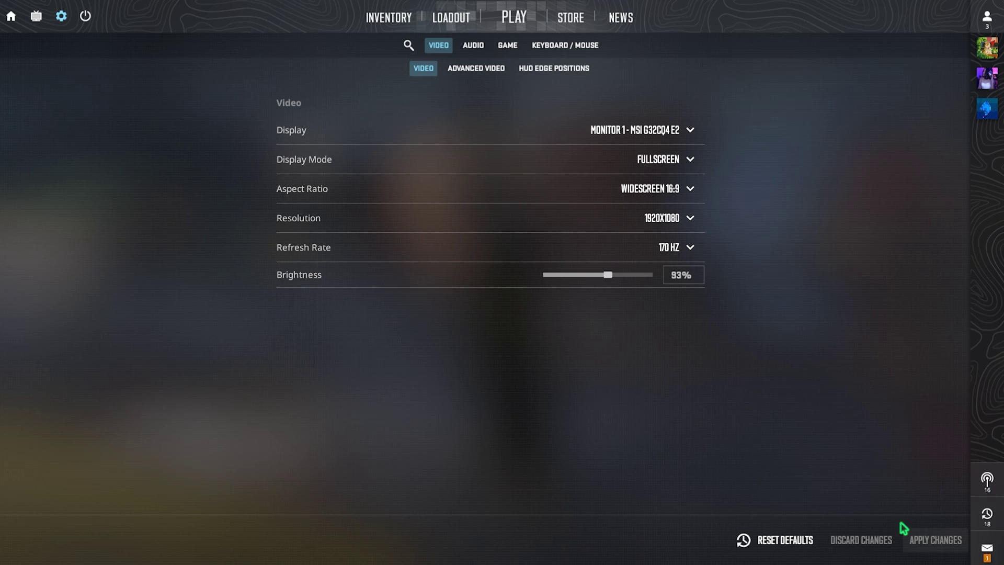
click(684, 250)
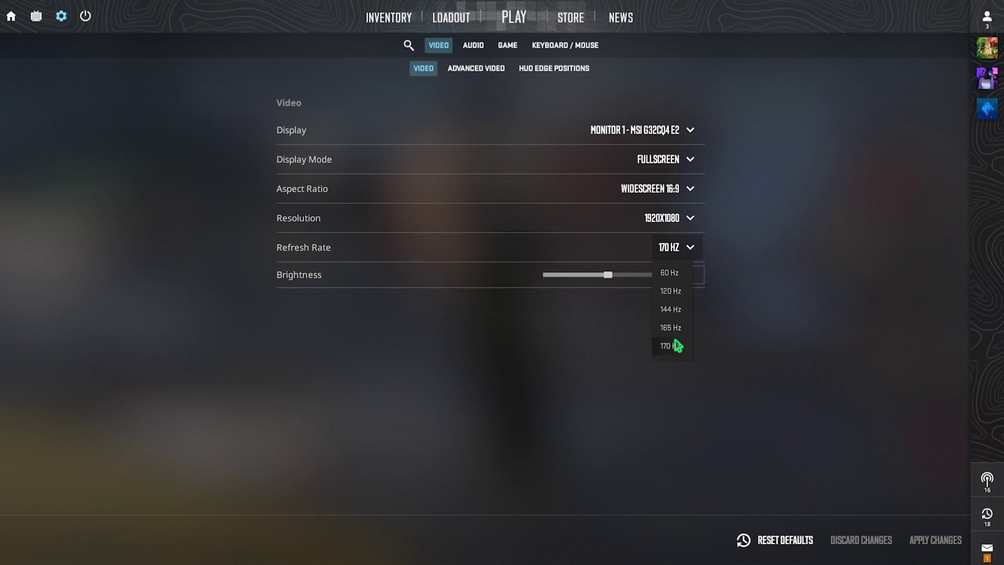
click(678, 346)
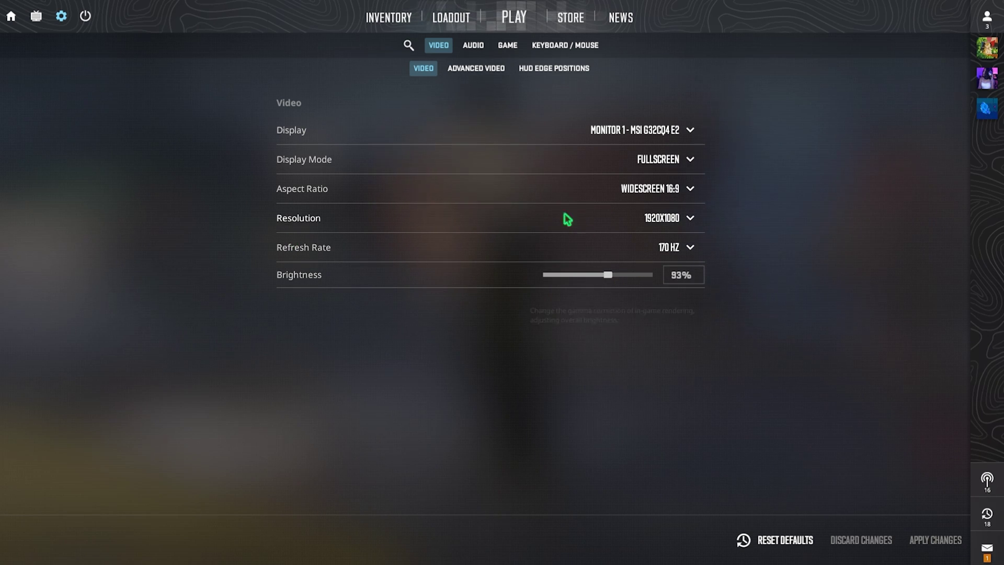
click(477, 71)
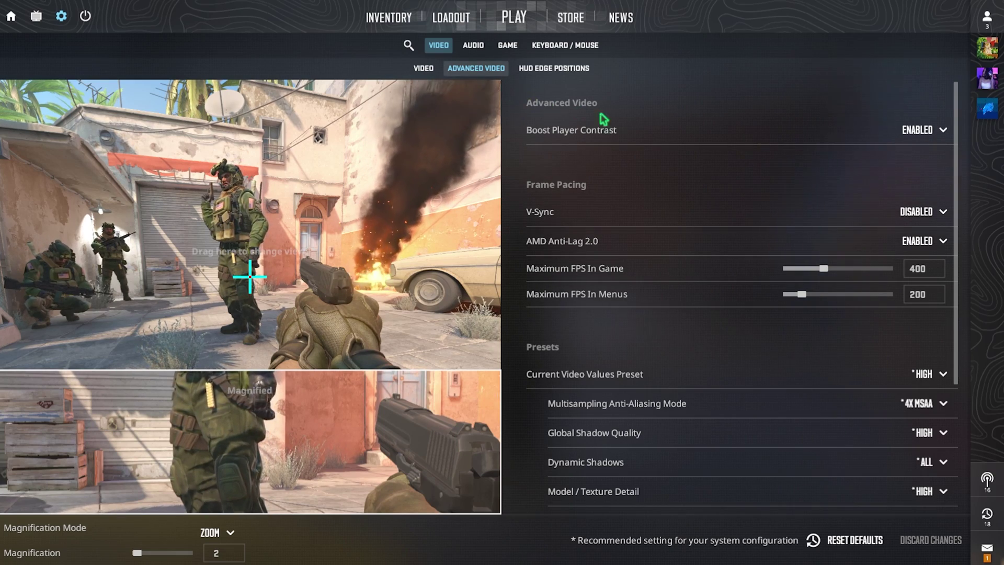
mouse_move(582, 137)
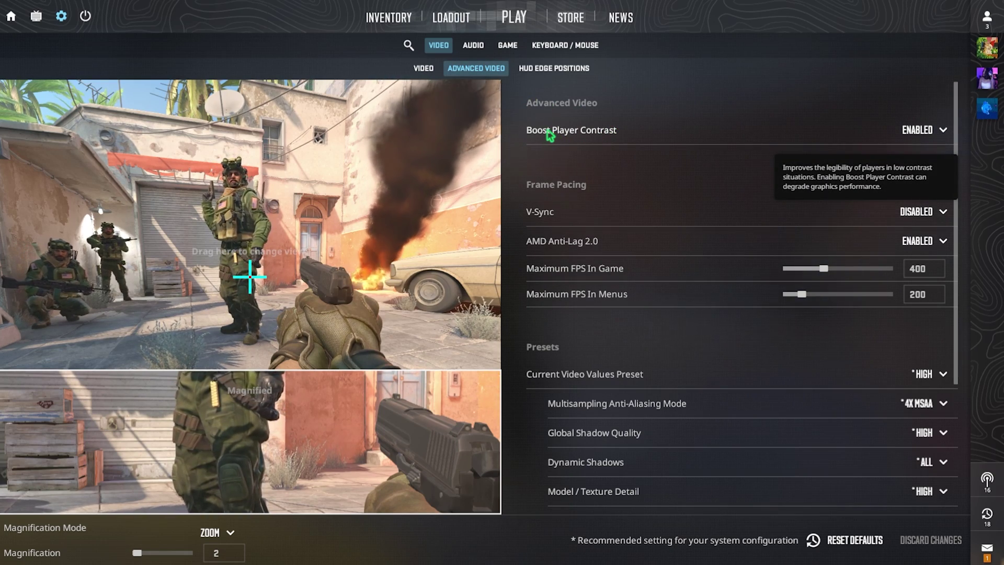
mouse_move(544, 211)
mouse_move(615, 243)
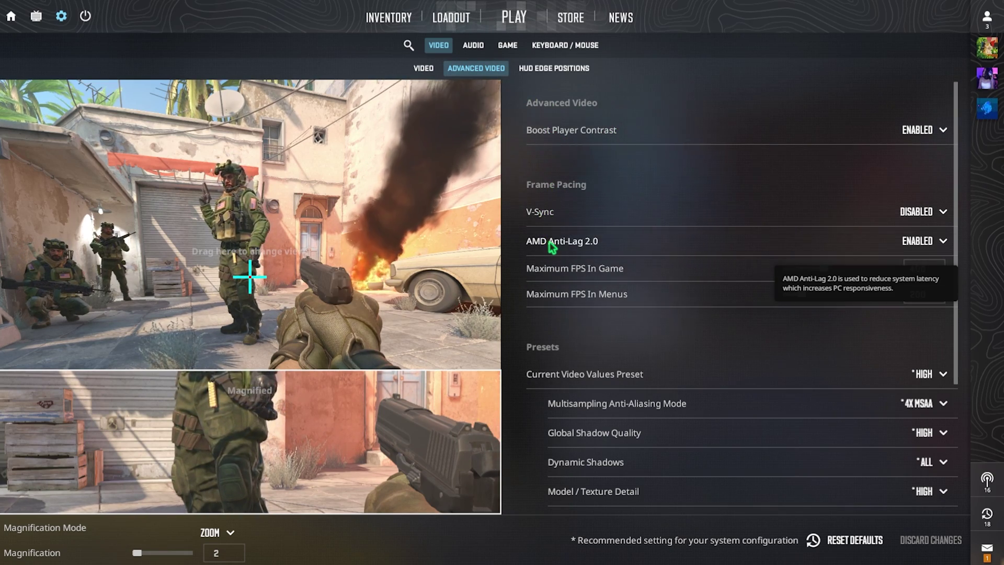
click(927, 245)
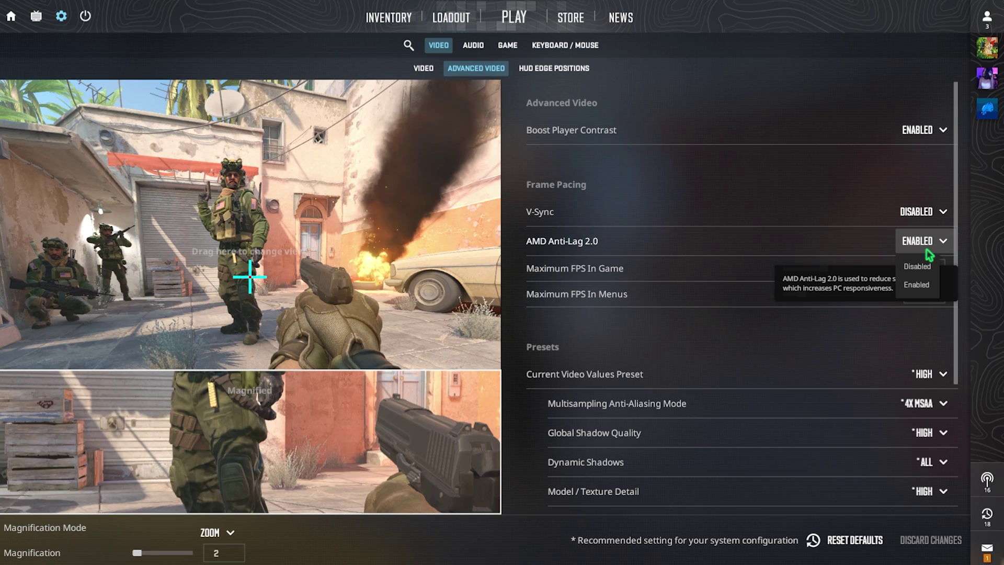
click(928, 255)
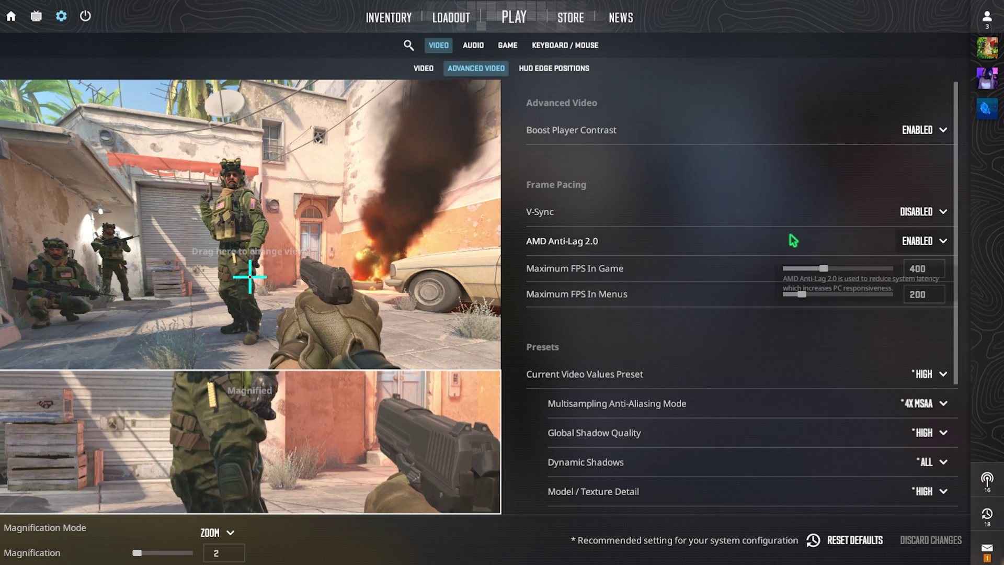
scroll(789, 238, down, 3)
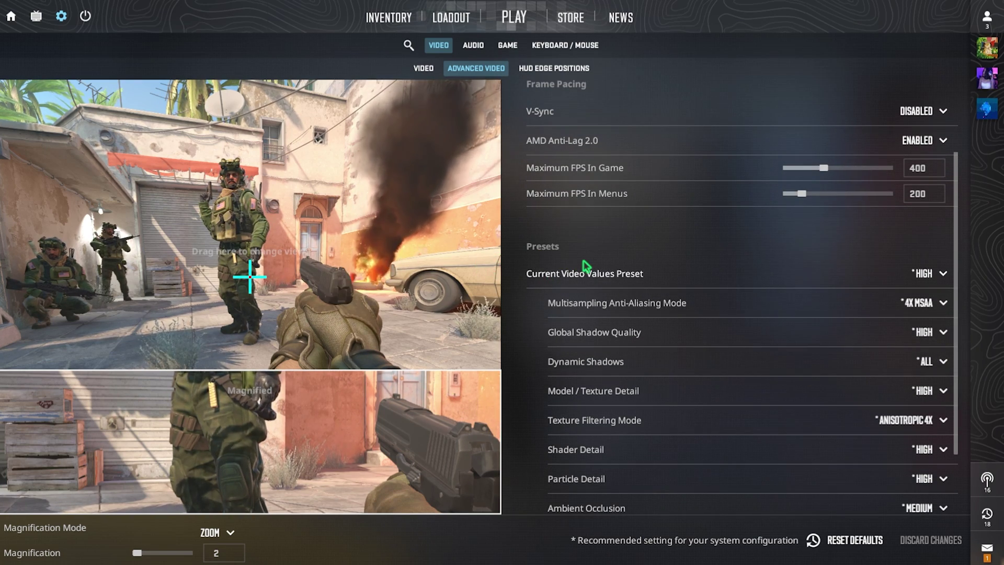
Set anti-aliasing to MSAA None and Dynamic Shadows to Sun Only
mouse_move(582, 309)
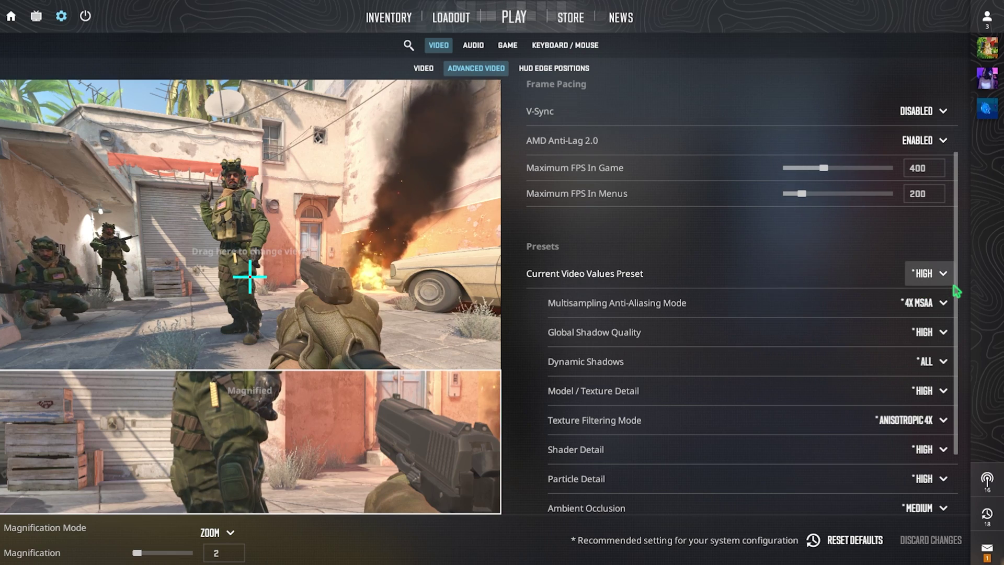
scroll(934, 223, down, 2)
mouse_move(636, 258)
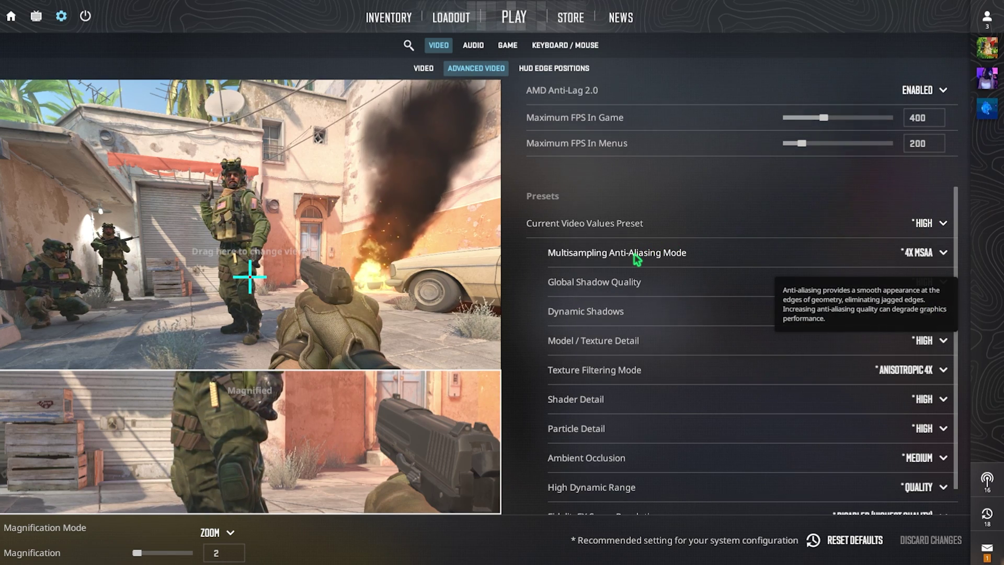
click(935, 253)
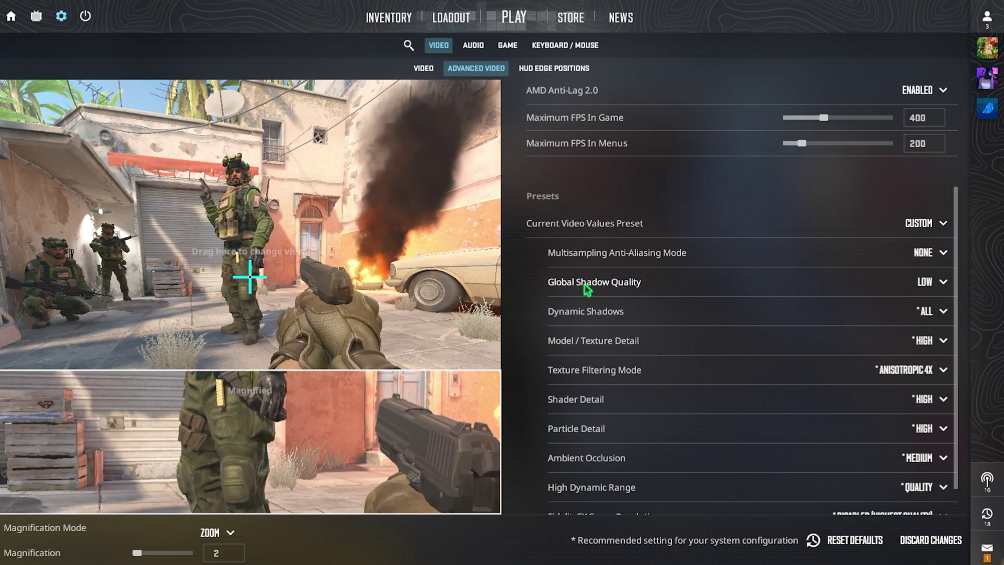
mouse_move(973, 325)
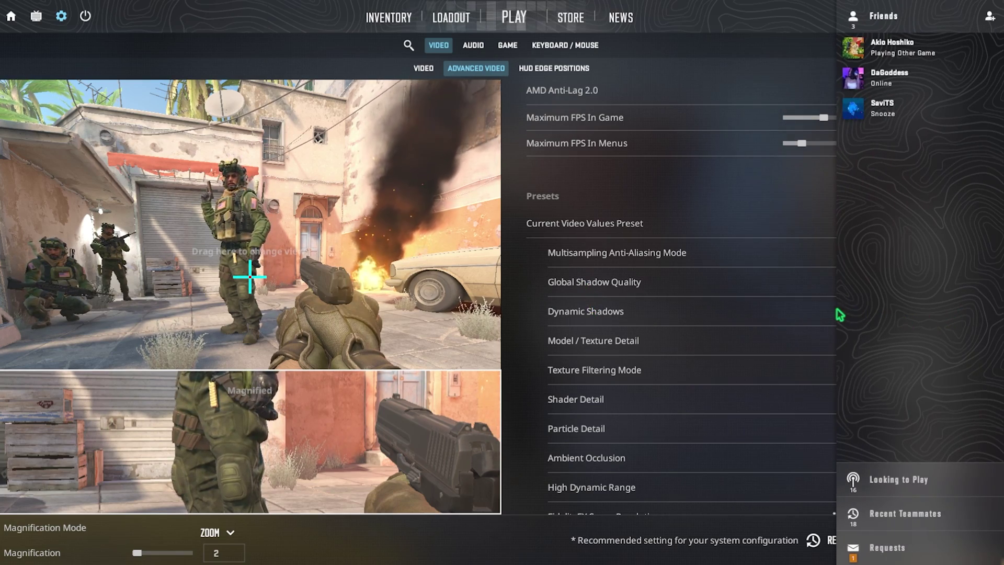
click(929, 312)
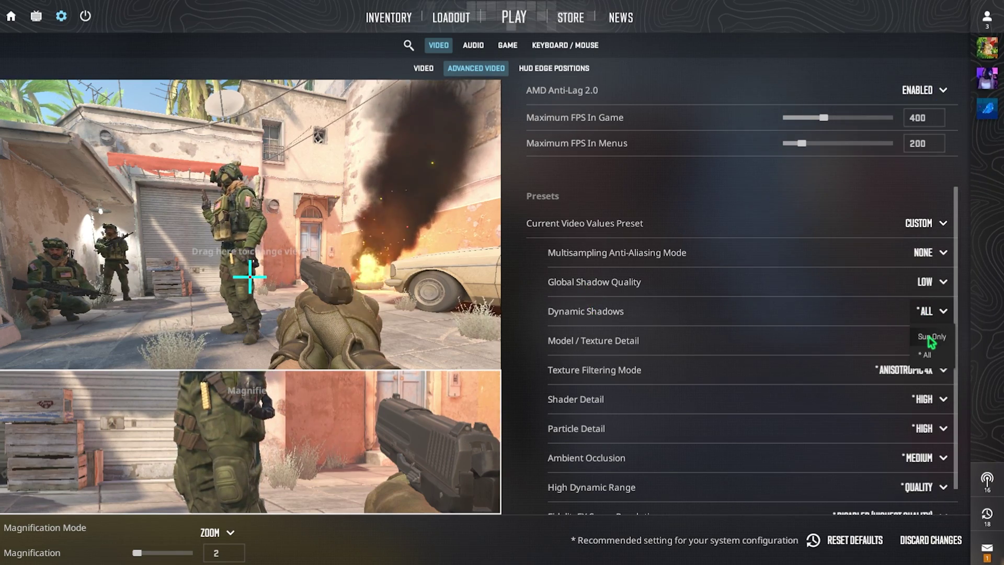
click(931, 337)
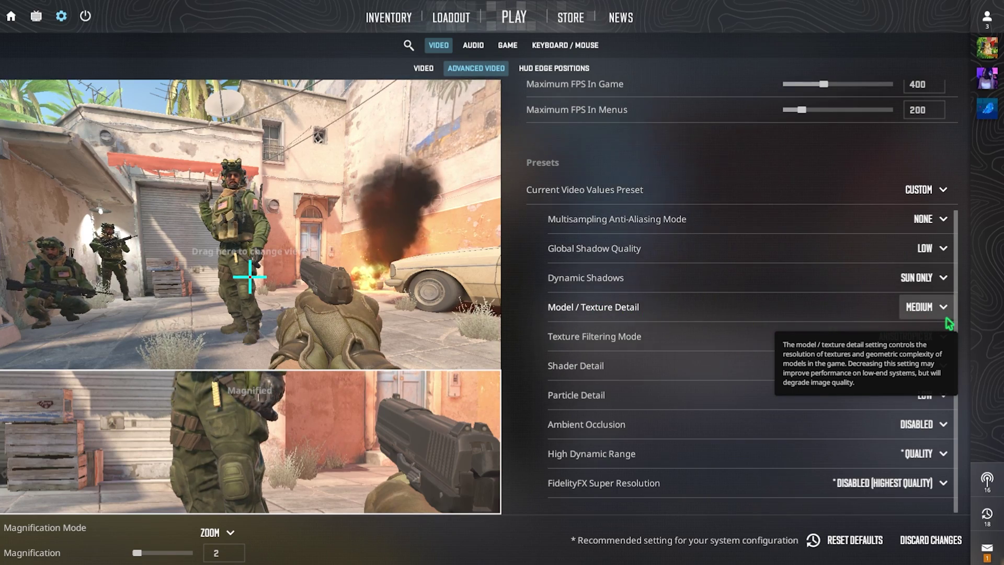
Check the texture filtering setting (Anisotropic 8X) and the FidelityFX Super Resolution options
mouse_move(574, 336)
click(911, 337)
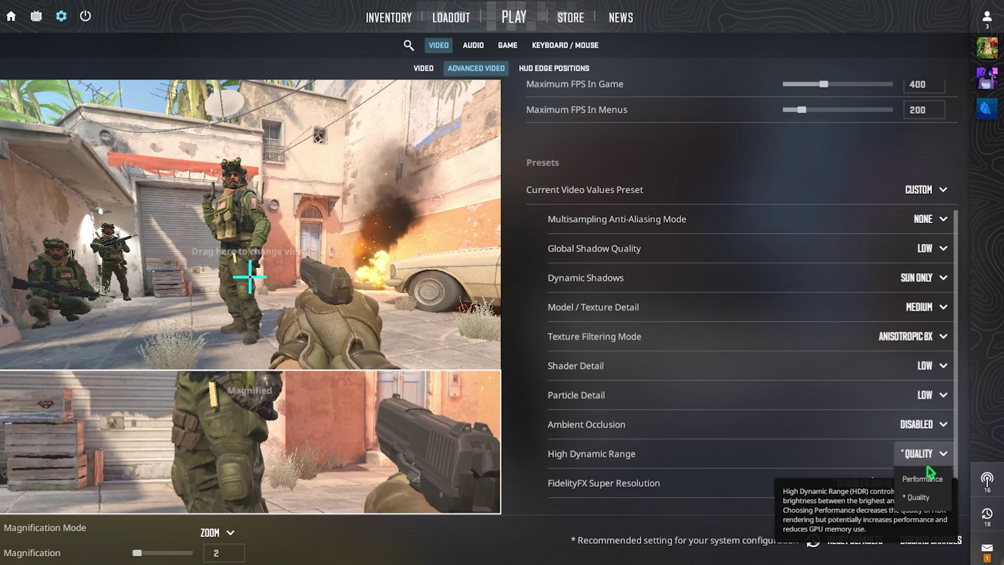
scroll(936, 454, up, 2)
scroll(936, 453, down, 2)
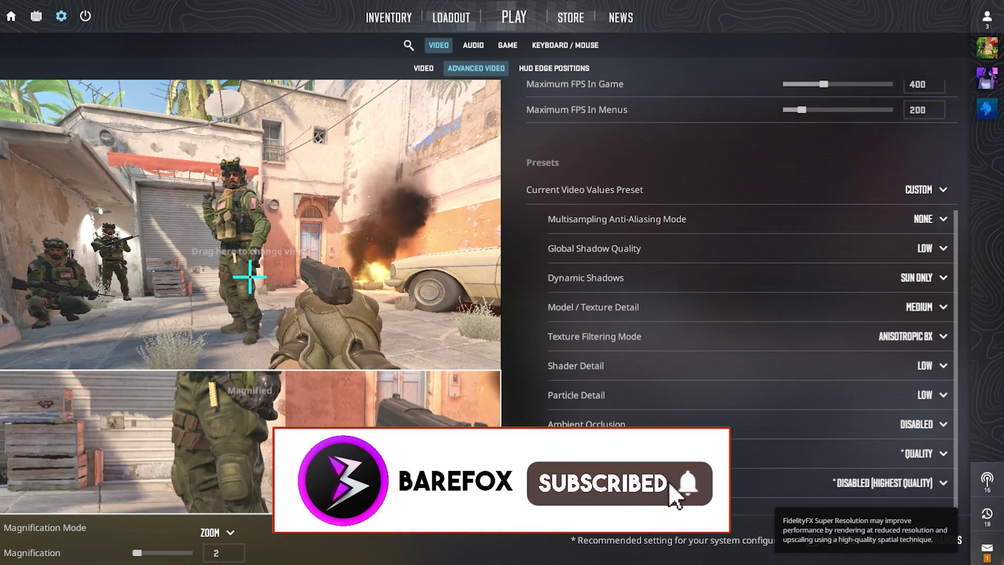
click(892, 484)
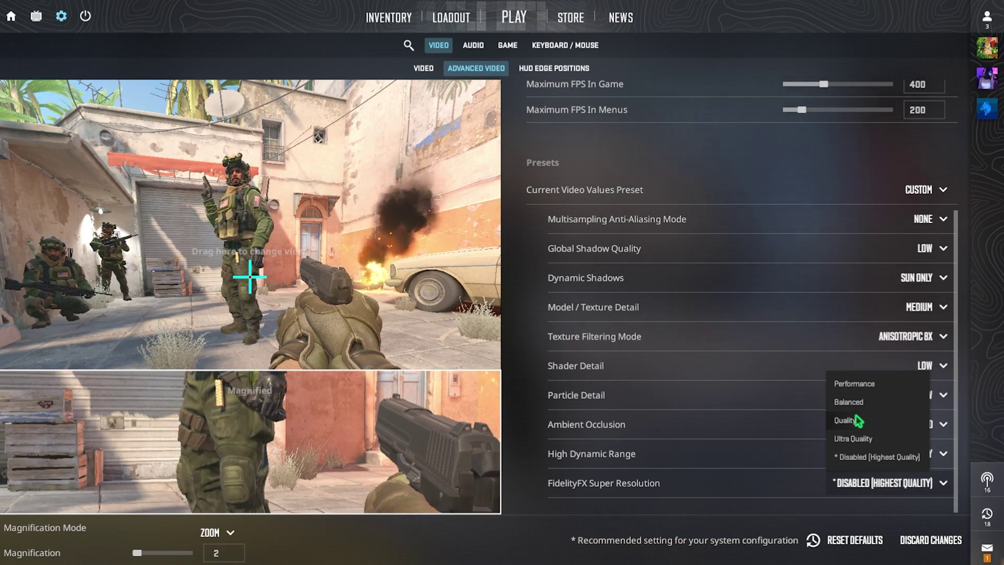
scroll(722, 219, up, 4)
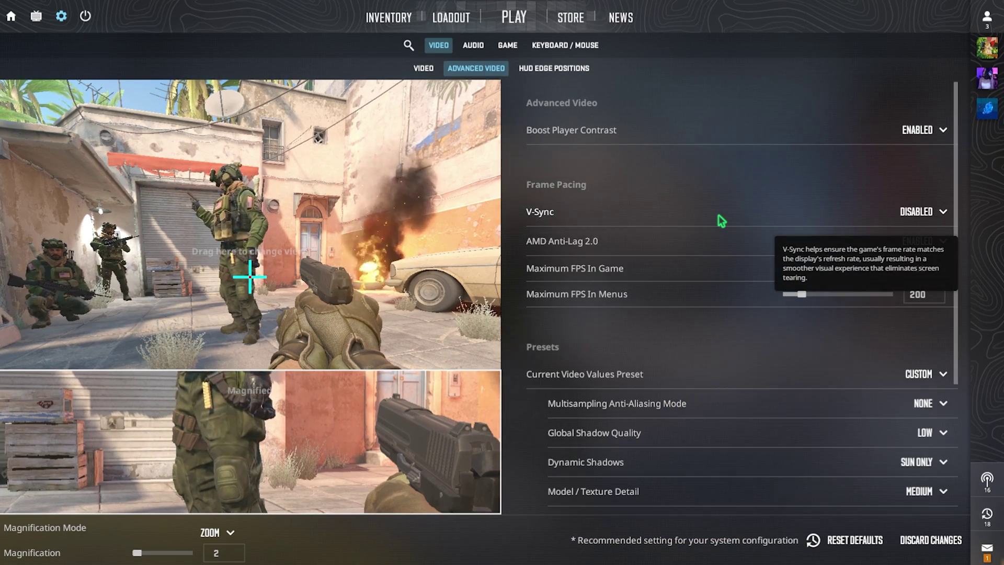
Exit settings and play at Outside Long, advancing toward the door and scoping the rifle in and out
key(Escape)
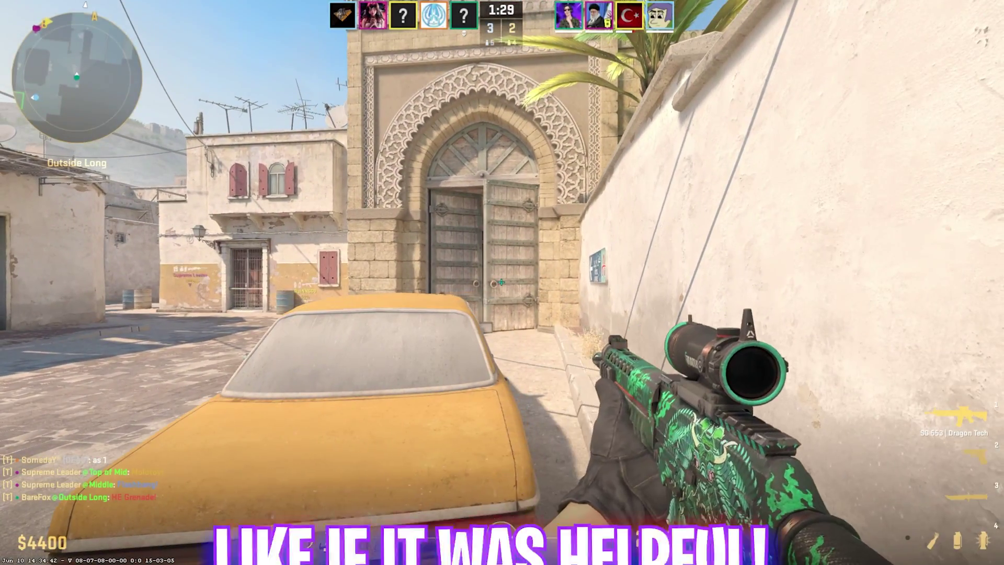
key(w)
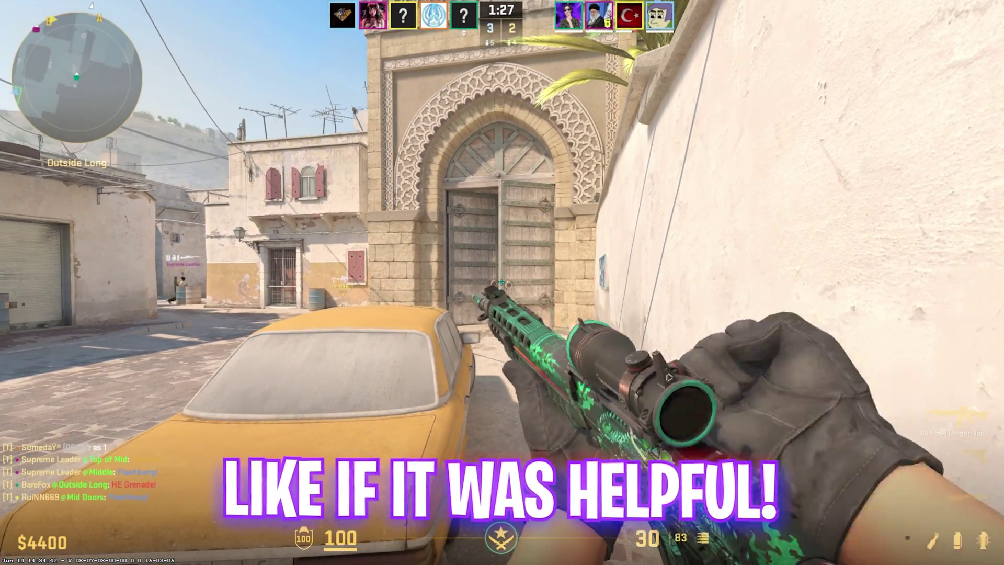
key(w)
key(a)
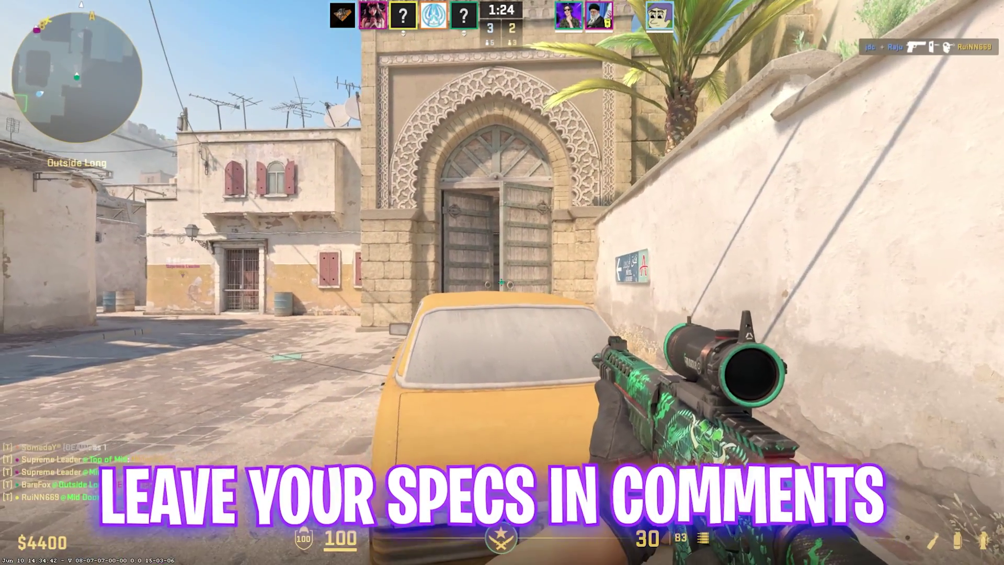
right_click(501, 283)
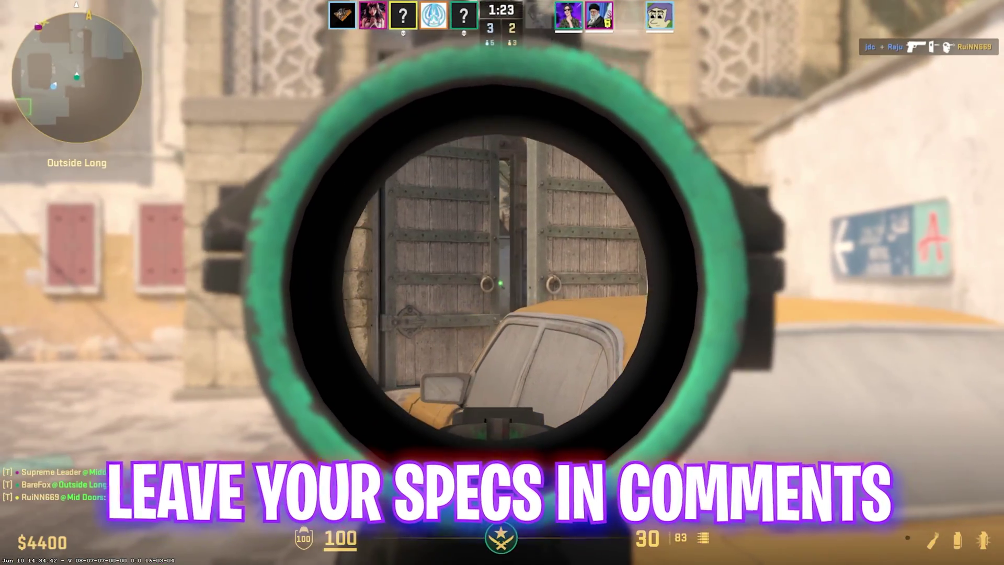
key(w)
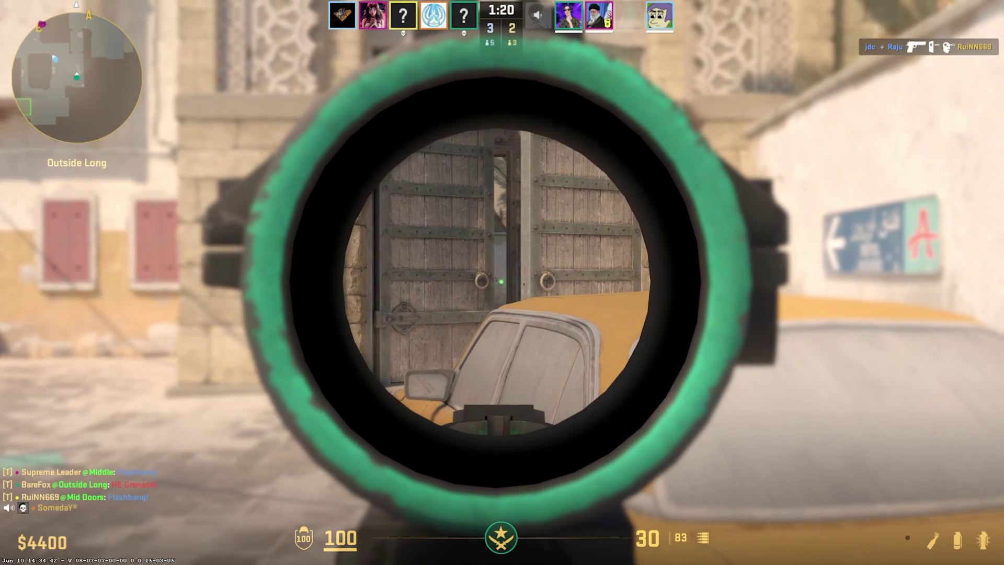
right_click(501, 283)
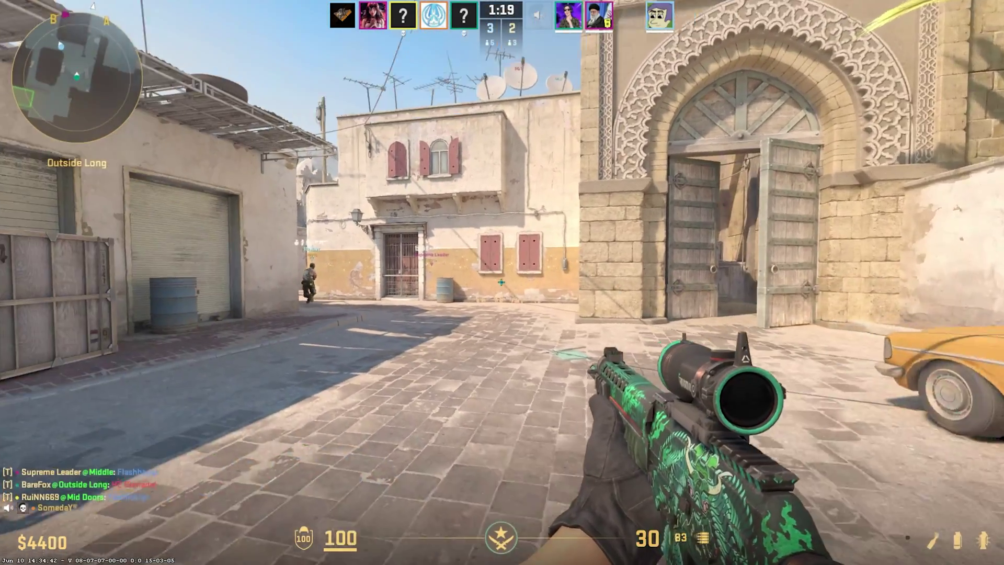